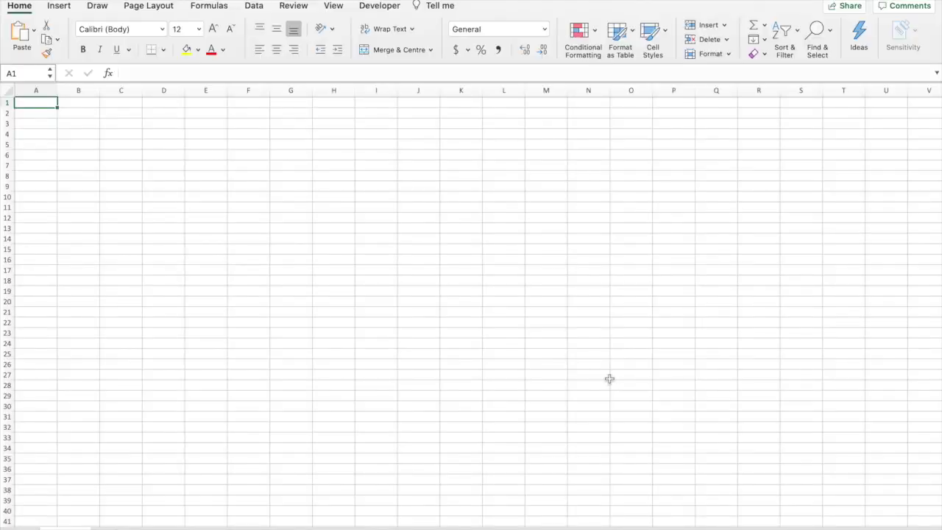
Enter =RAND() in A1 and fill it down through A80
text(=rand())
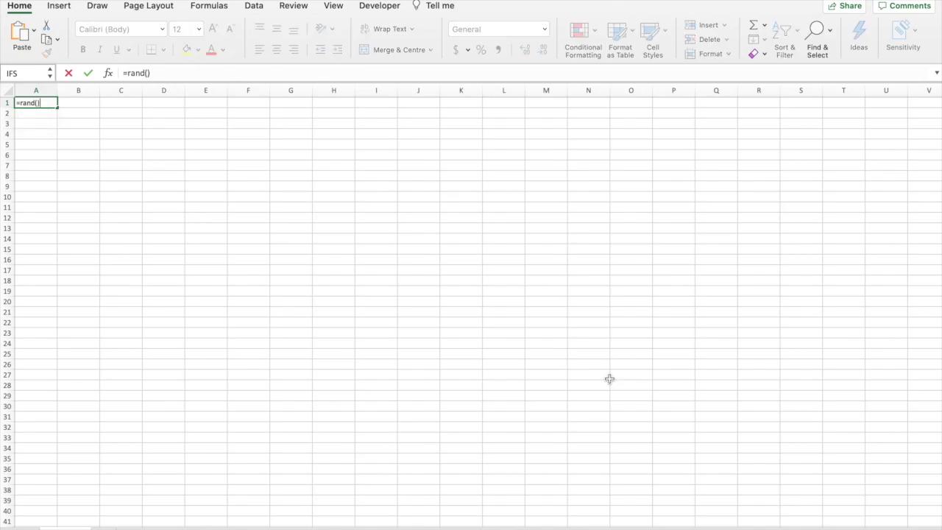
key(Return)
click(53, 104)
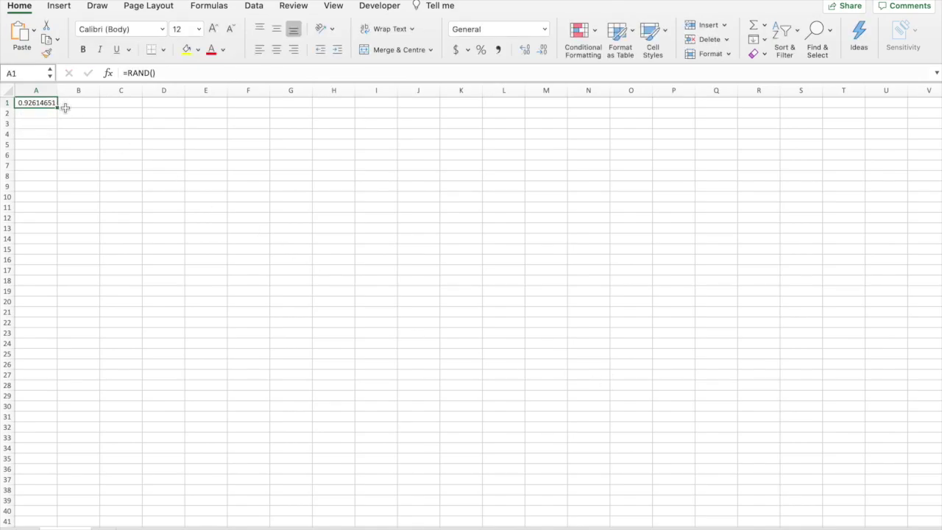
drag(56, 108, 30, 211)
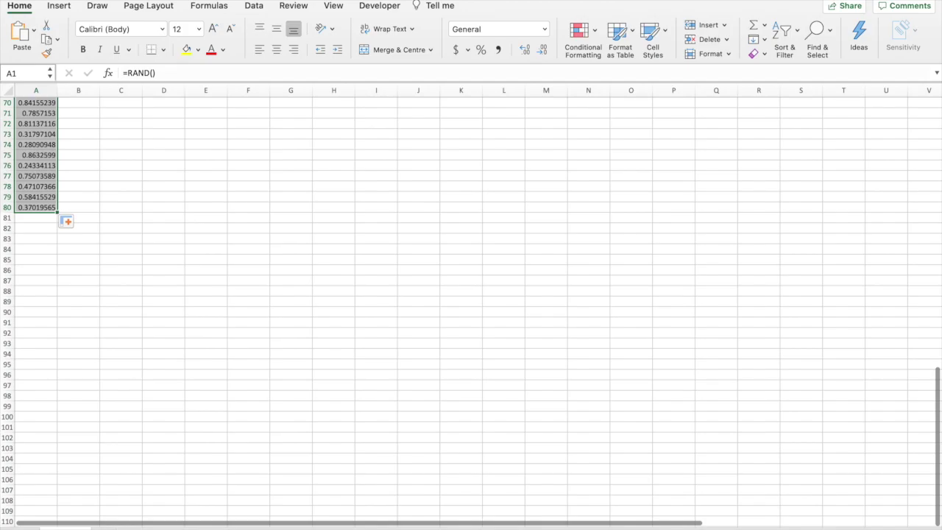
scroll(589, 187, up, 15)
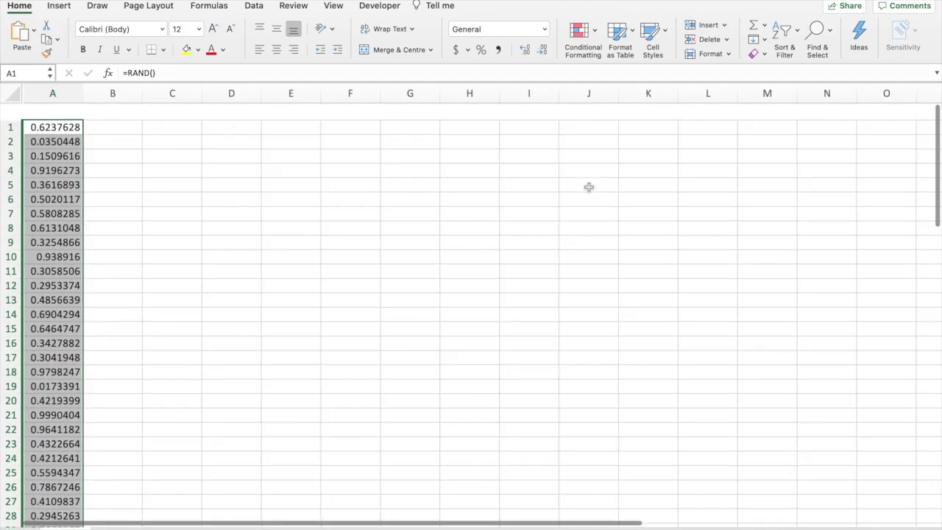
Number the first row from 1 to 20 across C1:V1 by extending the series 1, 2
click(112, 111)
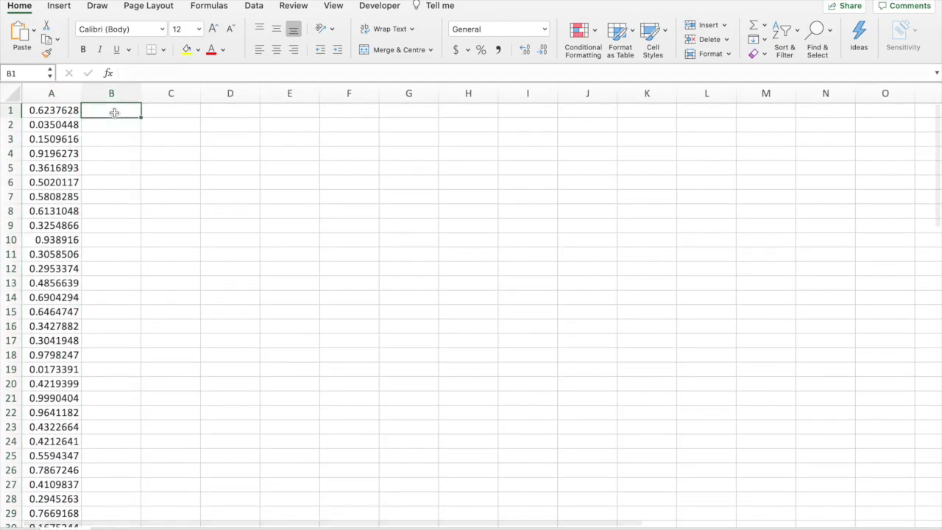
click(180, 109)
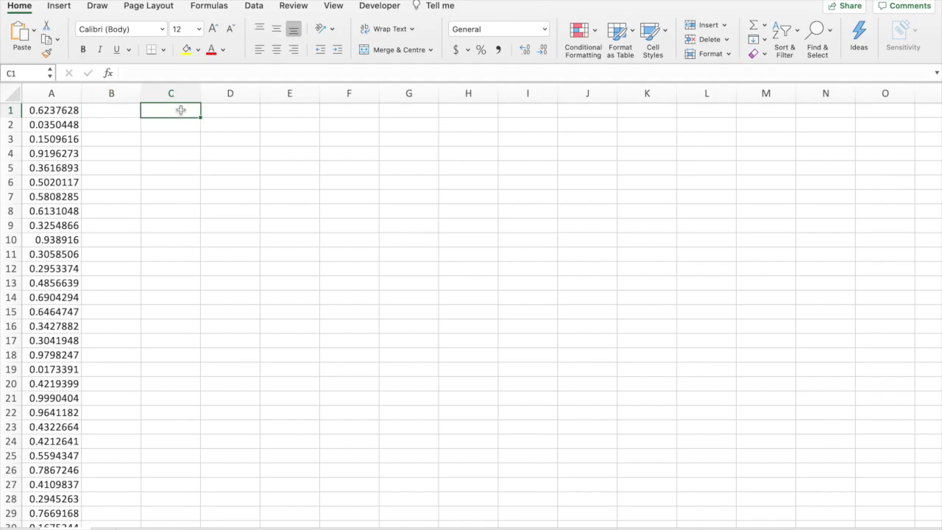
text(1)
key(Tab)
text(2)
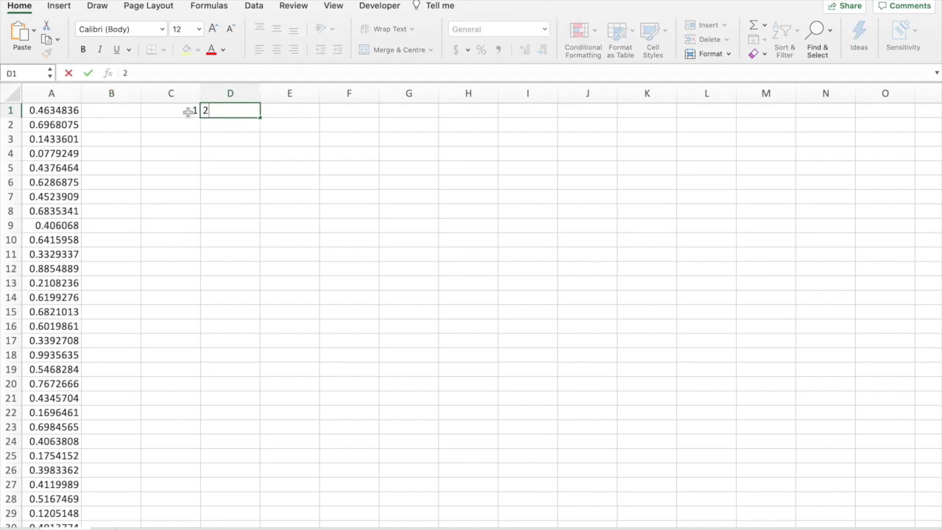
key(Tab)
drag(175, 110, 247, 111)
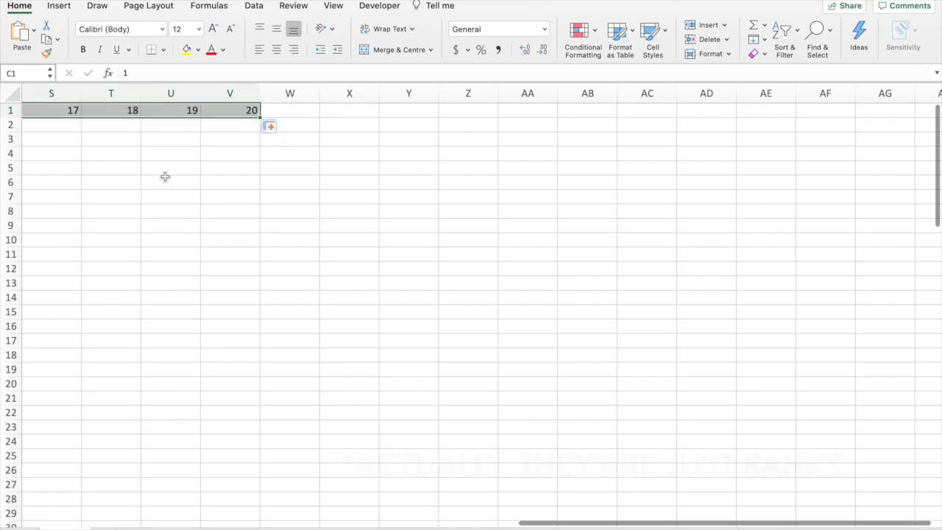
scroll(165, 176, left, 10)
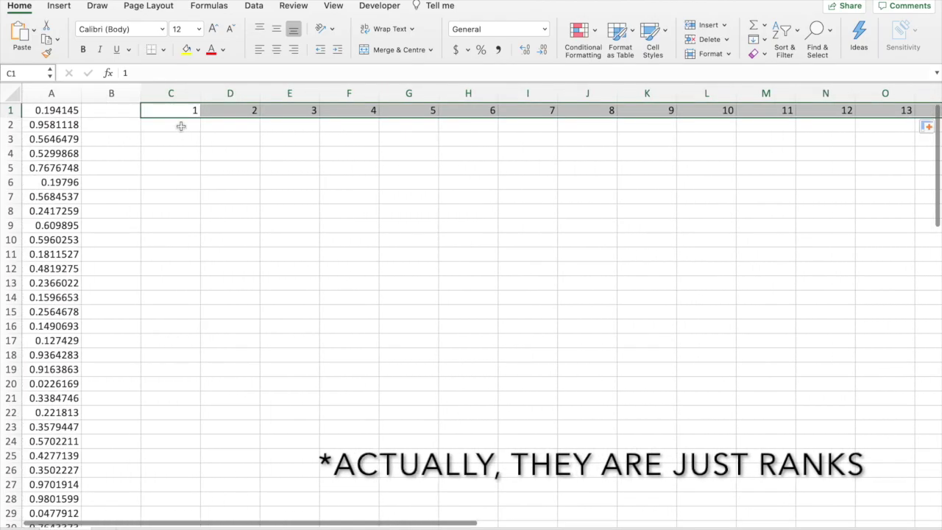
Begin a MATCH formula in C2 with LARGE(A1:A80,C1) as its lookup value
click(181, 126)
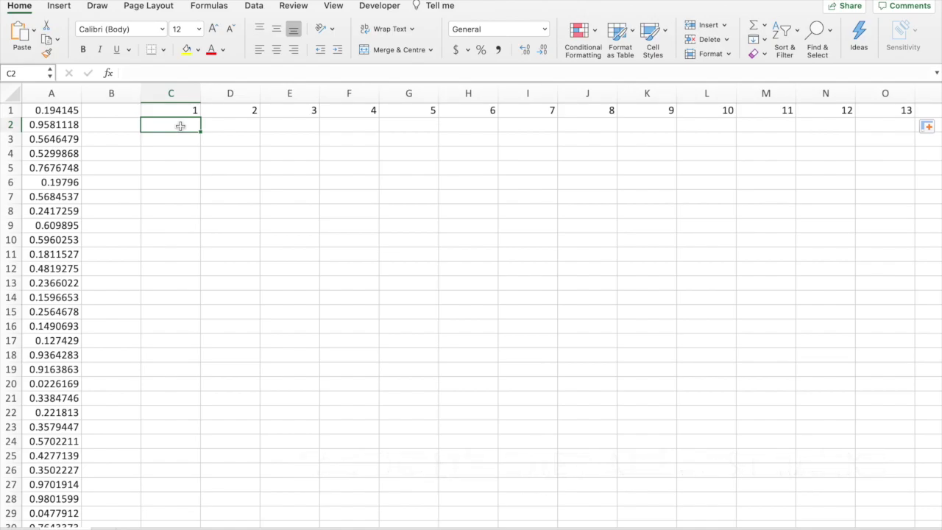
text(=)
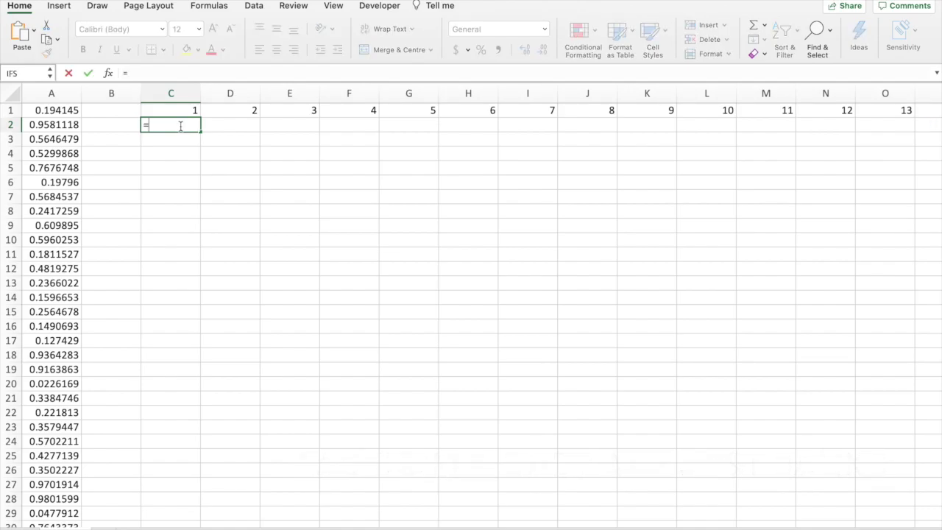
text(MATCH)
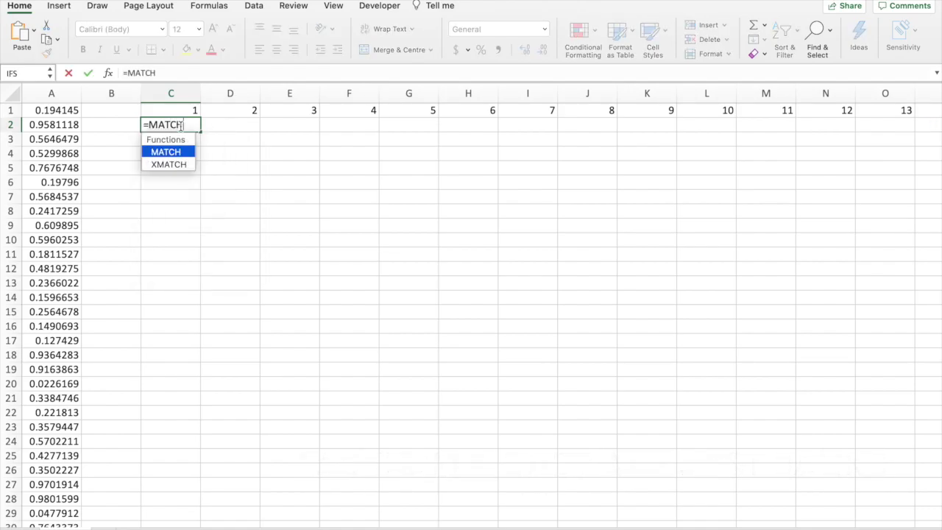
text((LARG)
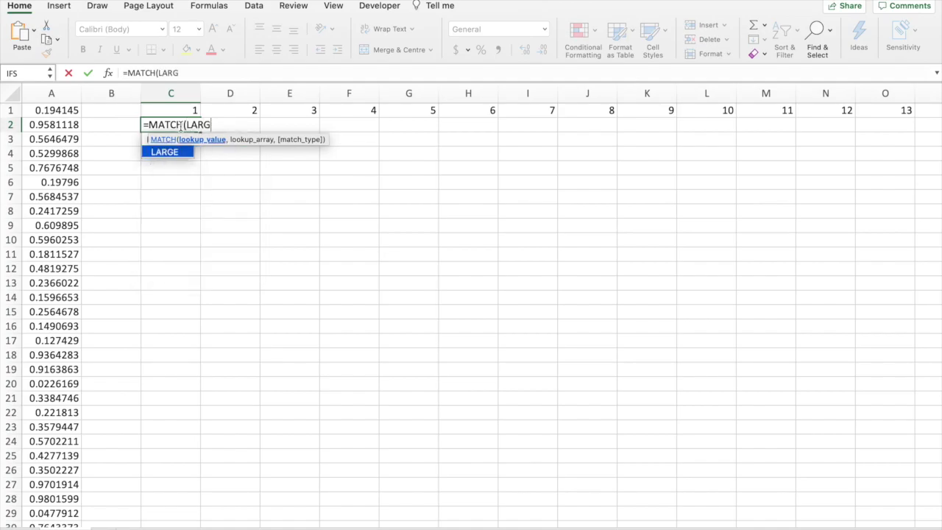
text(E()
click(67, 110)
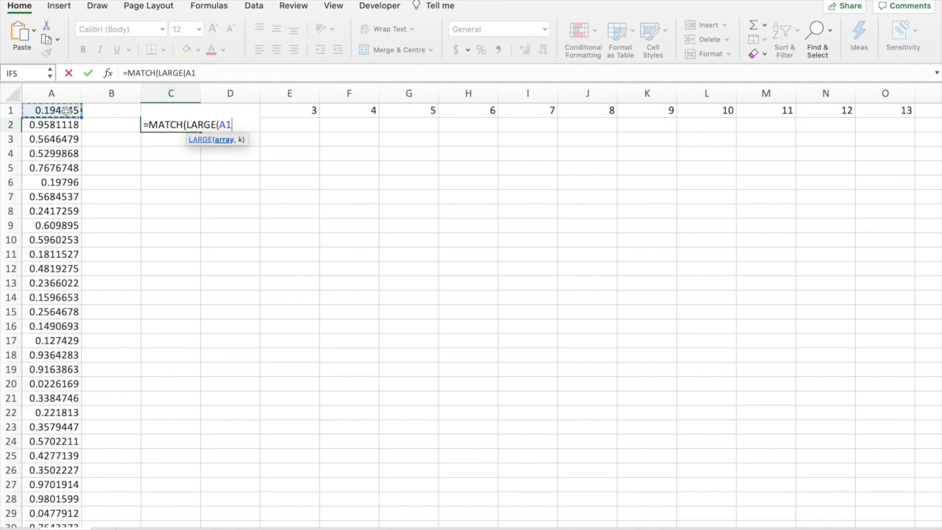
text(:A80)
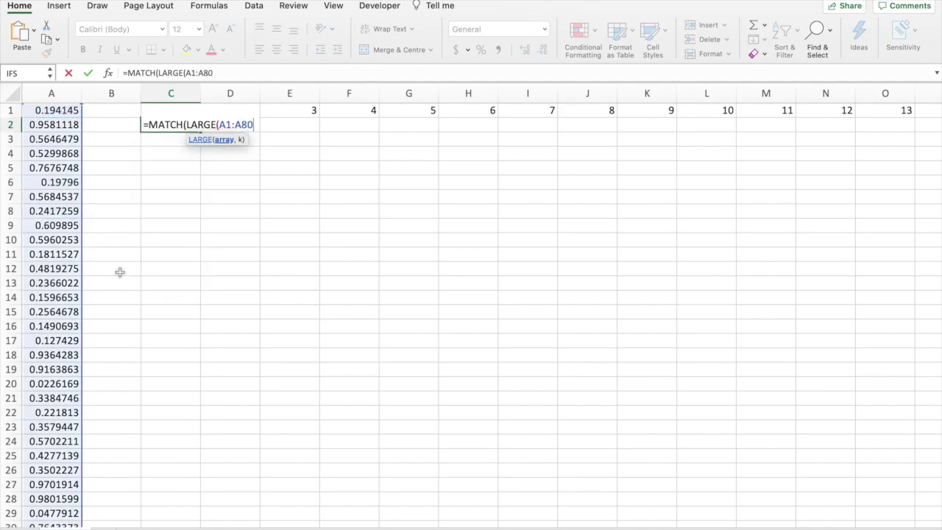
text(,)
text(c1)
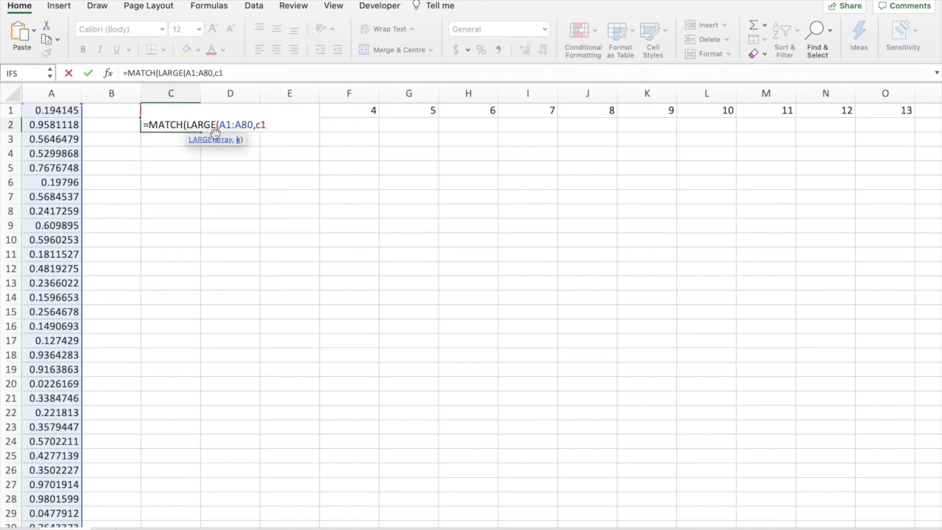
text())
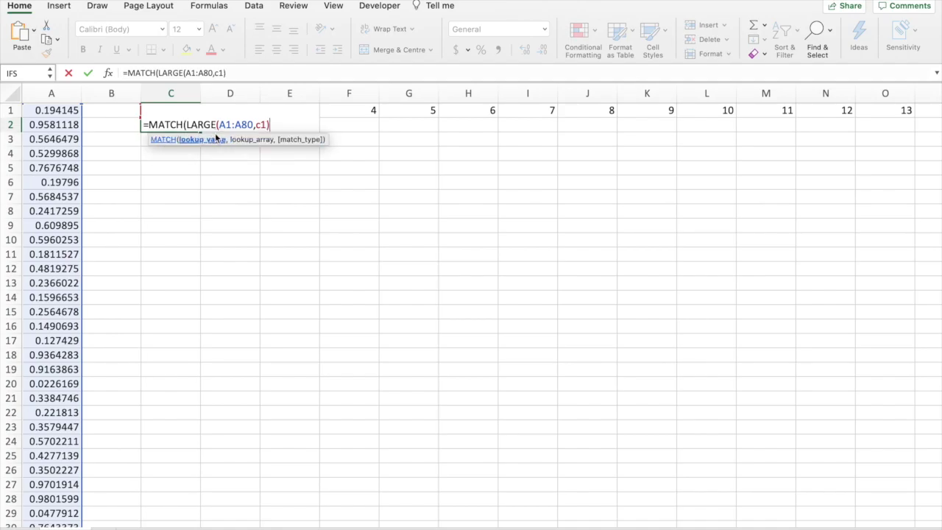
Complete the MATCH formula in C2 with lookup array A1:A80 and match type 0 for an exact match
text(,)
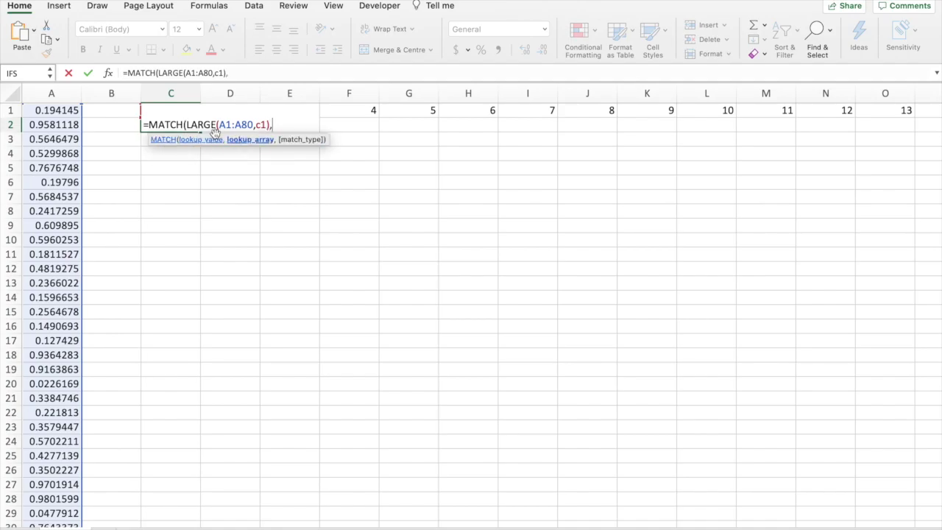
text(a1)
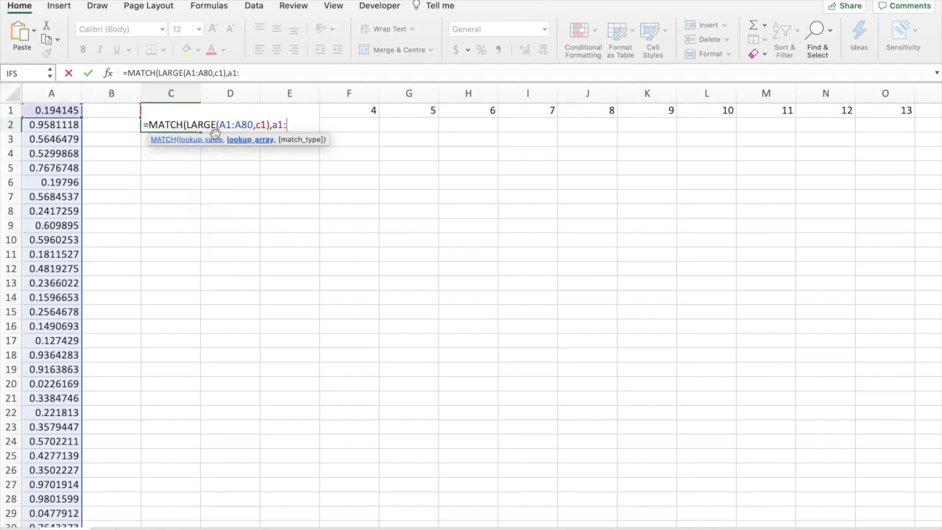
text(:a80)
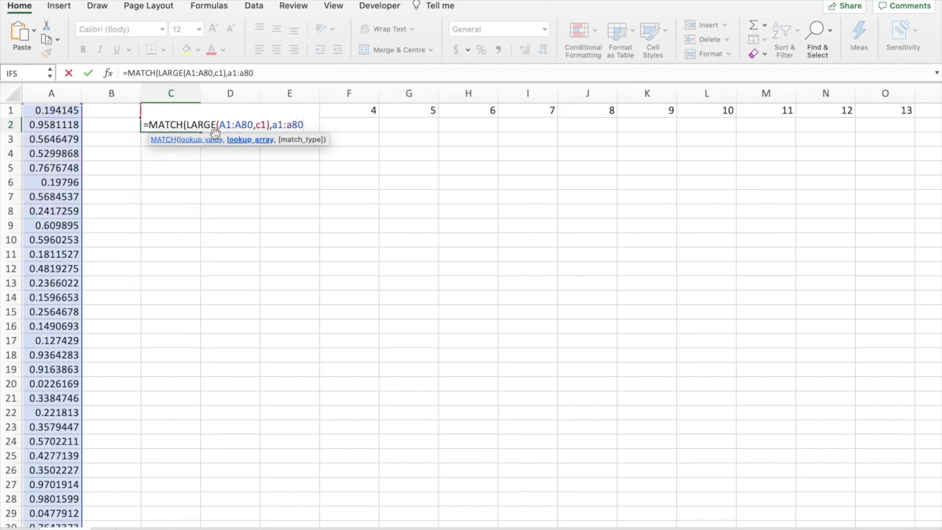
text(,)
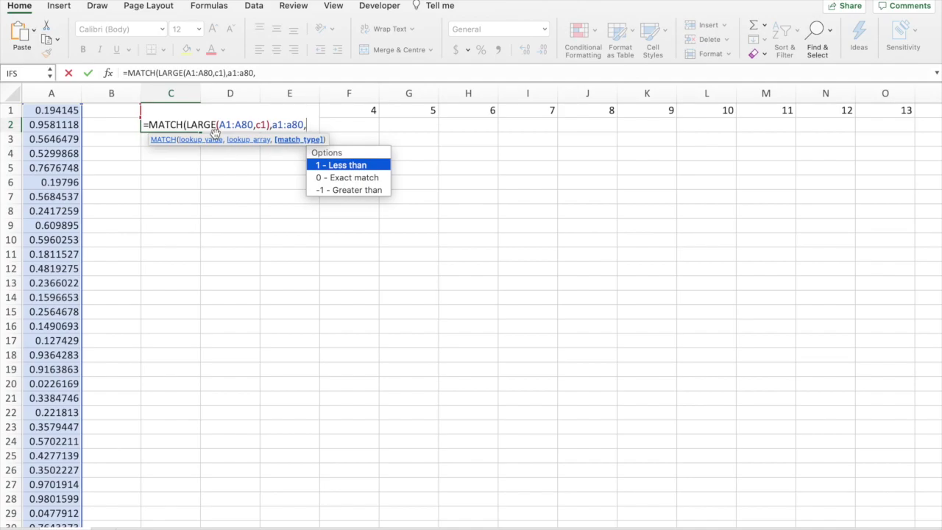
text(0))
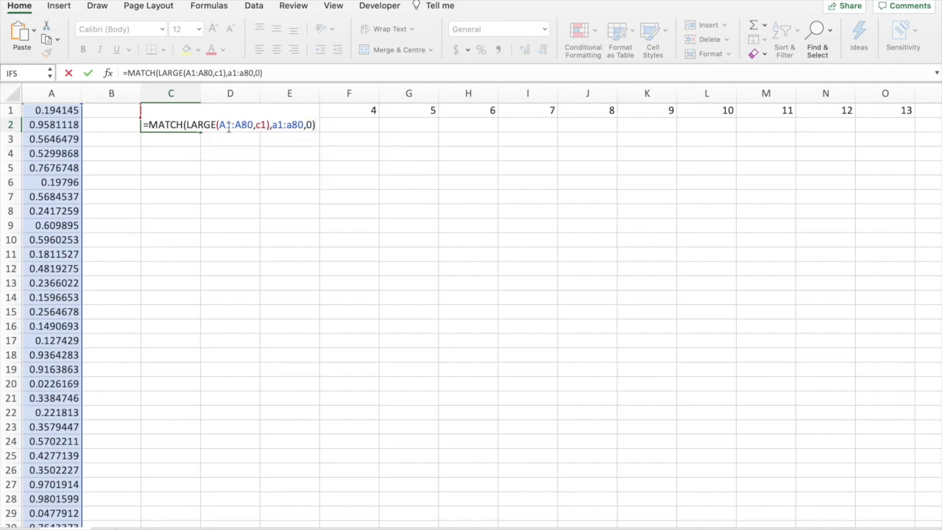
Make the array inside LARGE absolute in the C2 formula, as $A$1:$A$80
click(220, 125)
text($A)
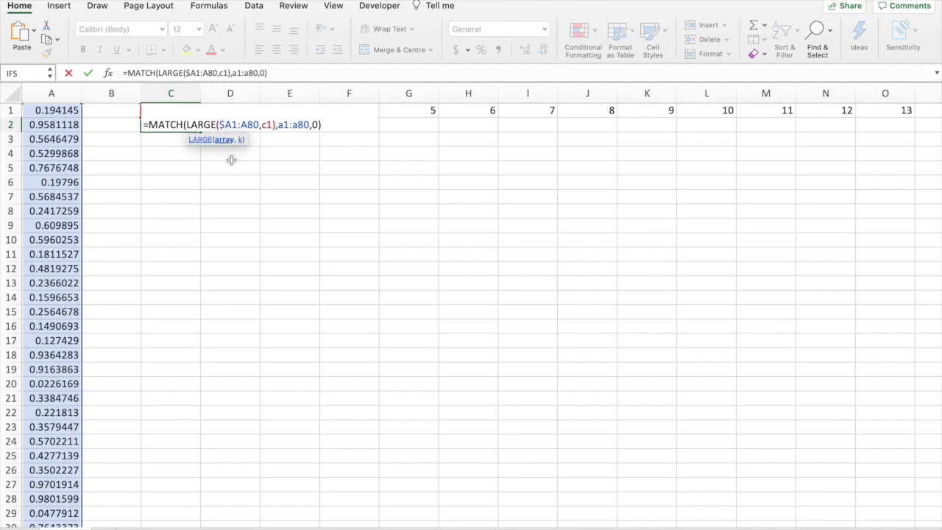
text($1:$A$)
key(Right)
key(Right)
key(Right)
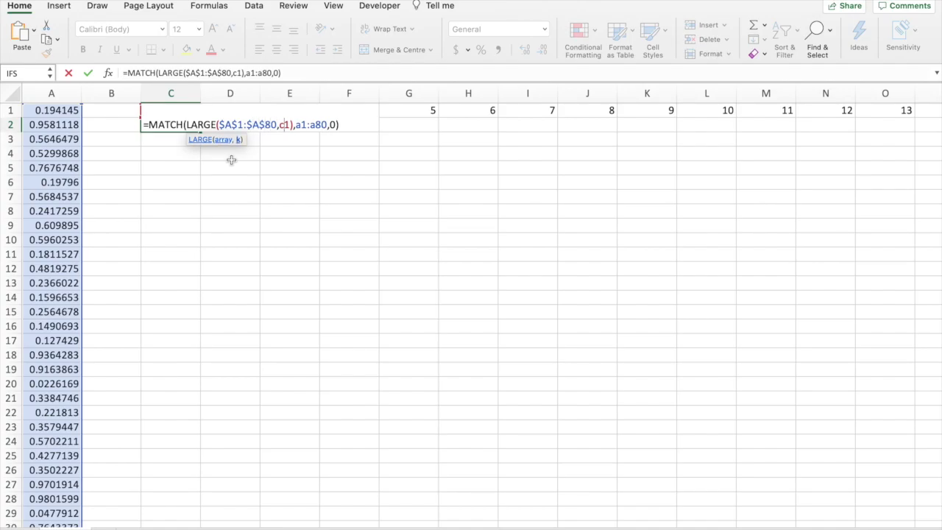
Make the MATCH lookup array absolute as $A$1:$A$80 and commit the C2 formula
key(Right)
key(Right)
key(Right)
text($A)
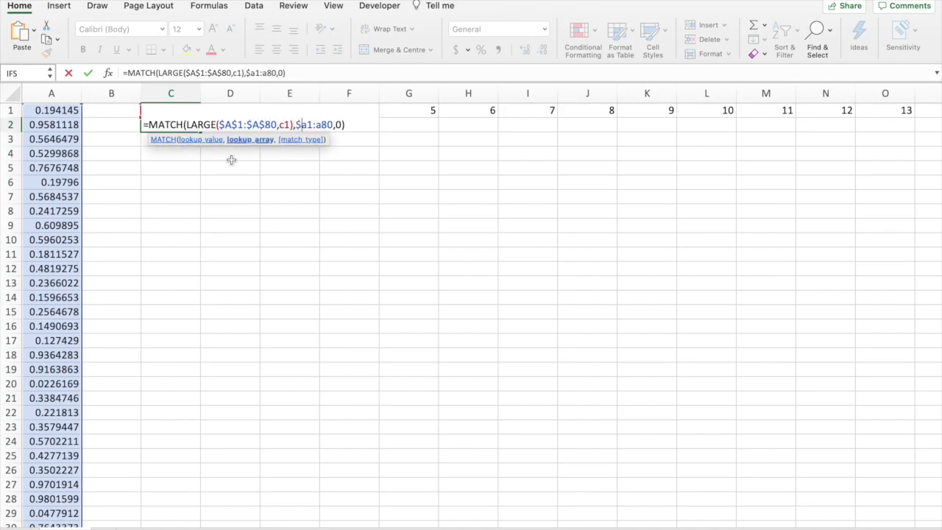
text($1:)
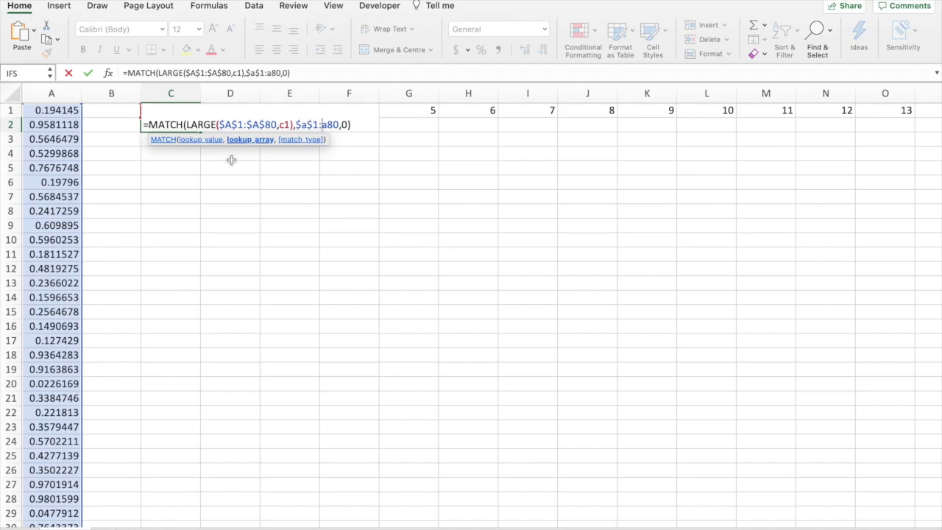
text($A$)
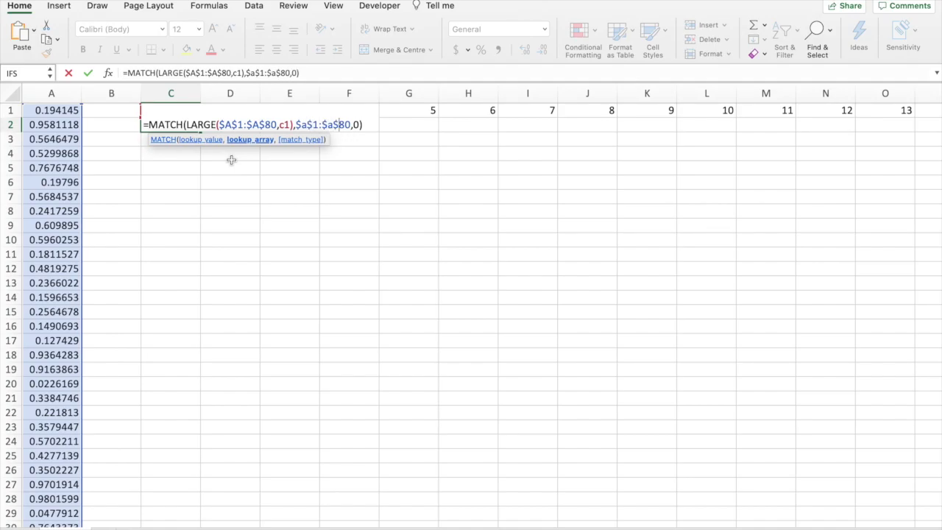
key(Return)
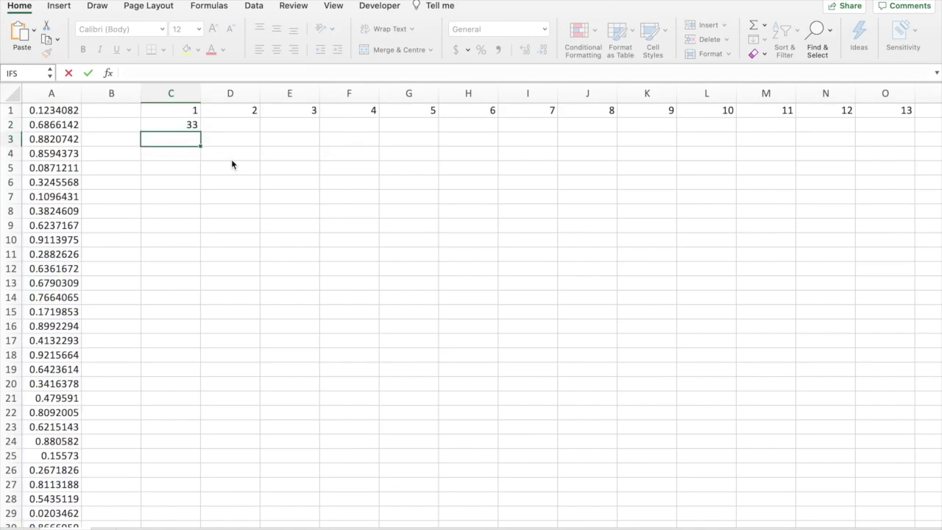
Check the position returned in C2 for rank 1 against the random value in A33
click(189, 123)
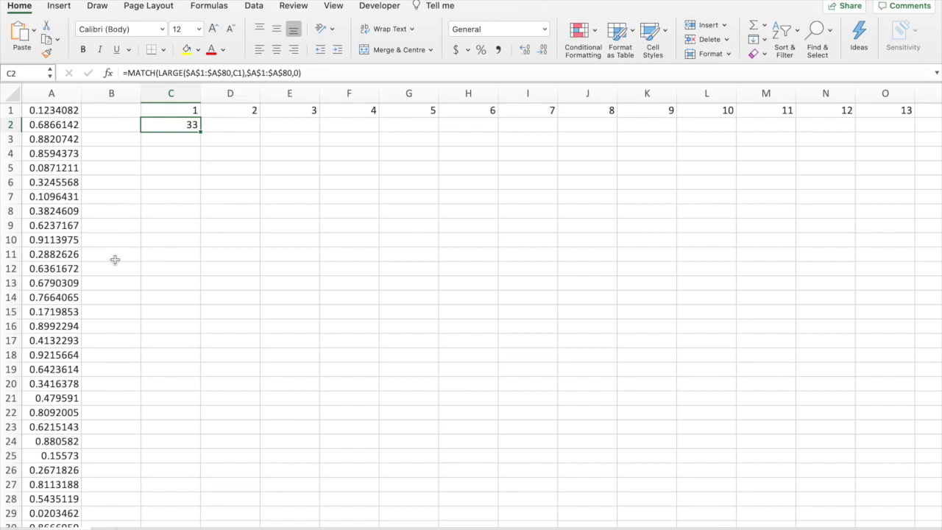
click(185, 109)
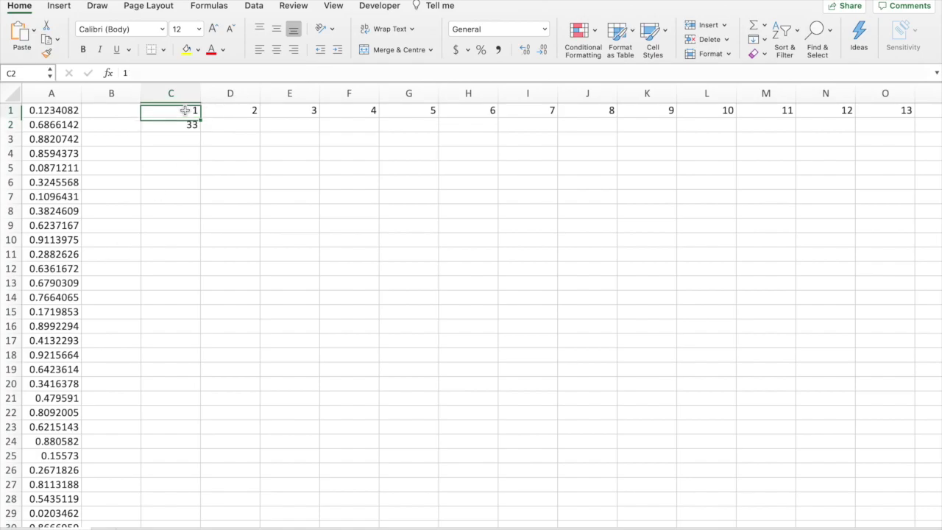
click(189, 125)
scroll(156, 241, down, 3)
scroll(156, 241, down, 5)
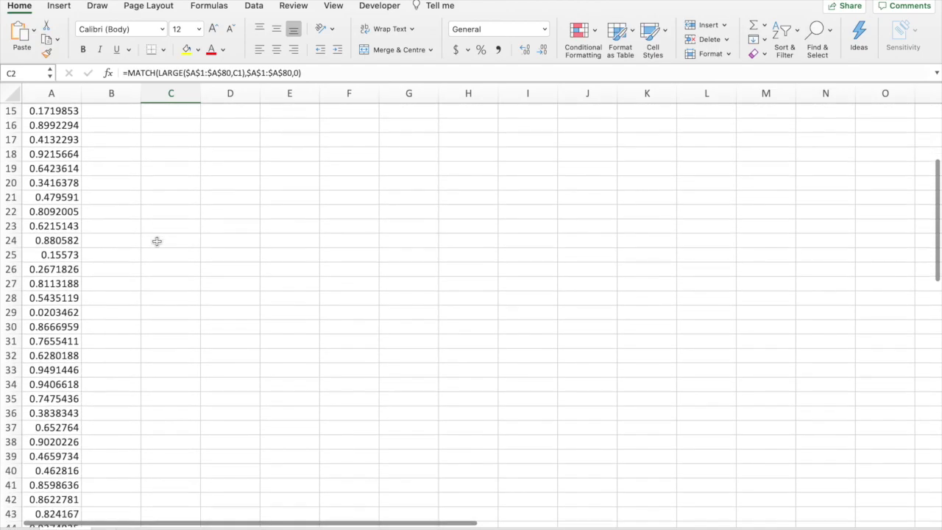
click(69, 332)
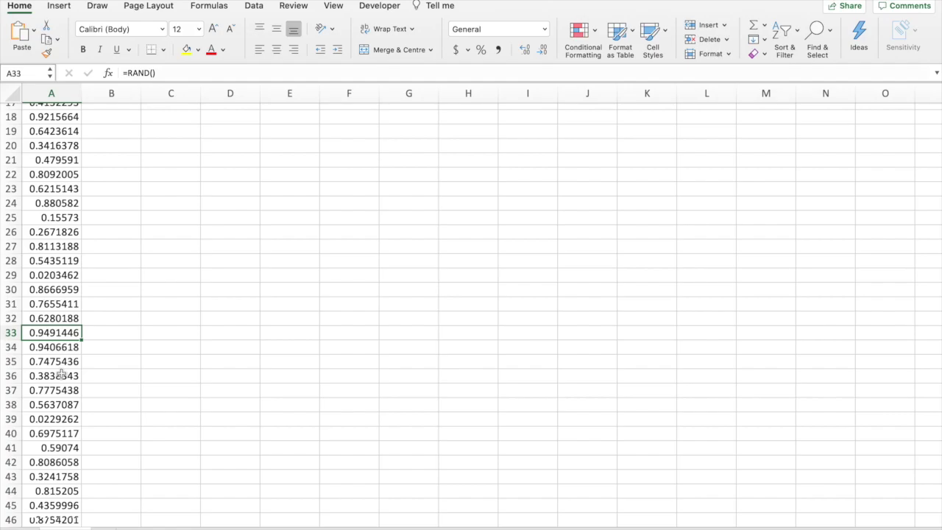
Recalculate the random numbers and compare the position in C2 with the largest value in column A
scroll(254, 179, up, 8)
click(217, 173)
key(F9)
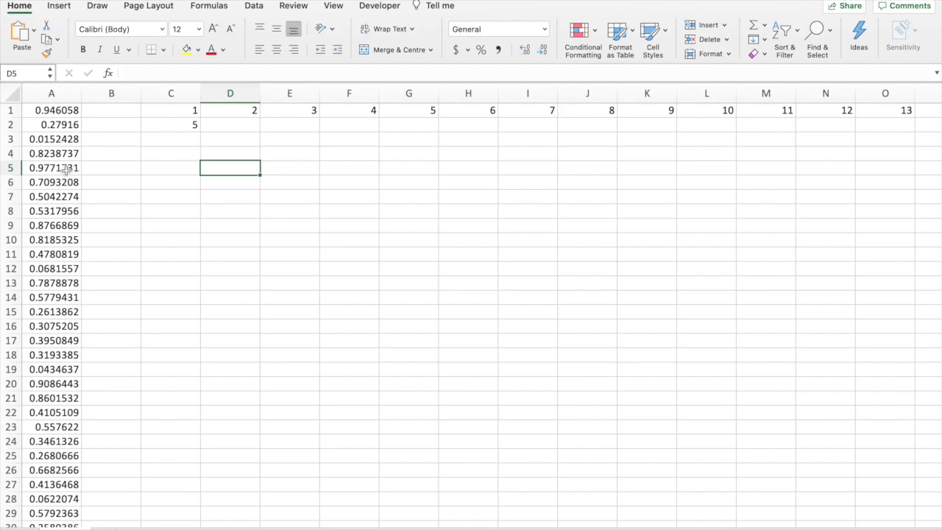
click(223, 143)
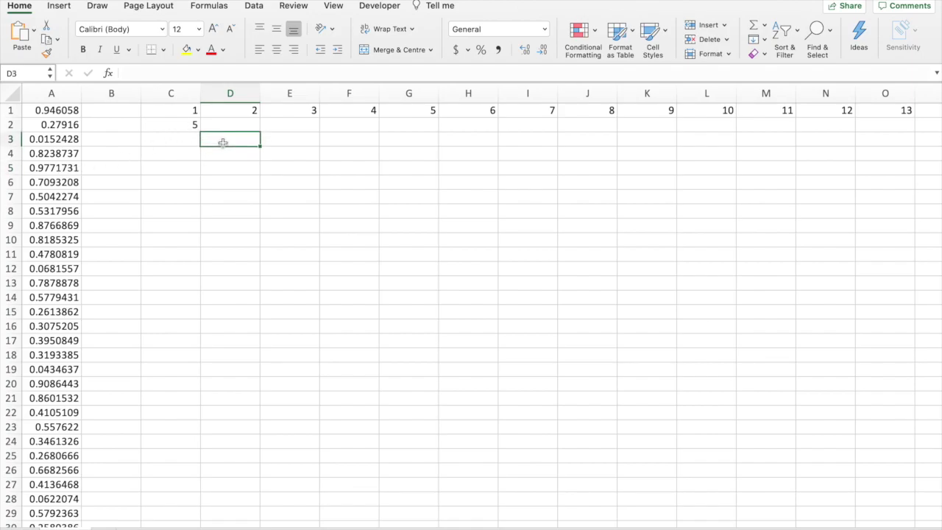
key(F9)
scroll(64, 376, down, 10)
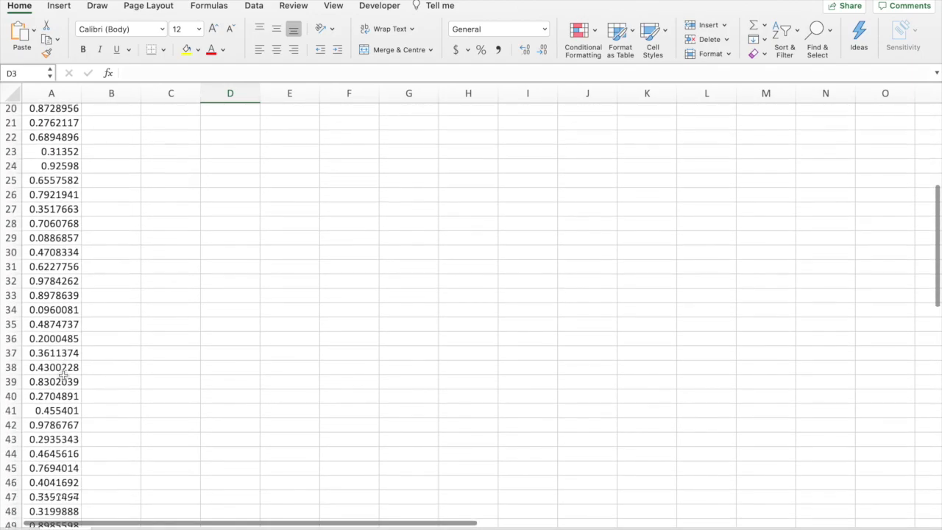
scroll(286, 218, up, 10)
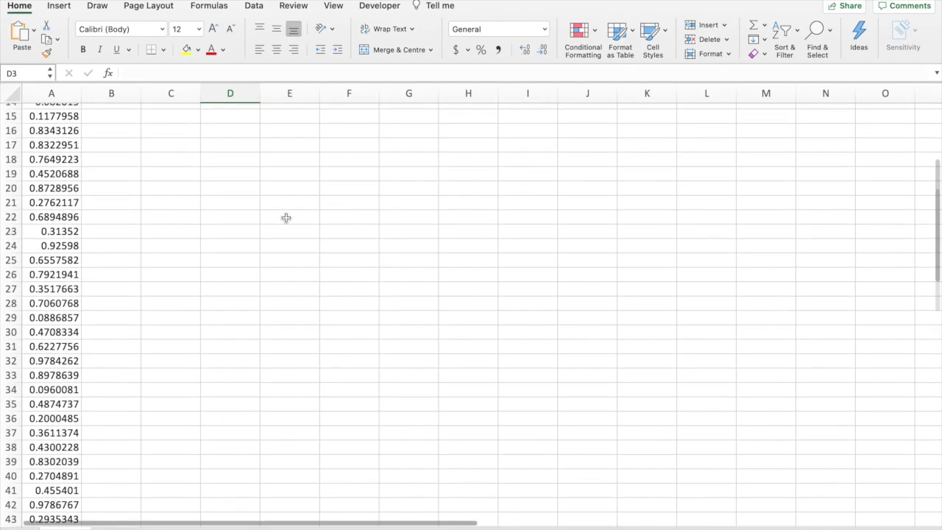
Fill the MATCH formula from C2 across row 2 to V2, under all 20 rank numbers
click(189, 125)
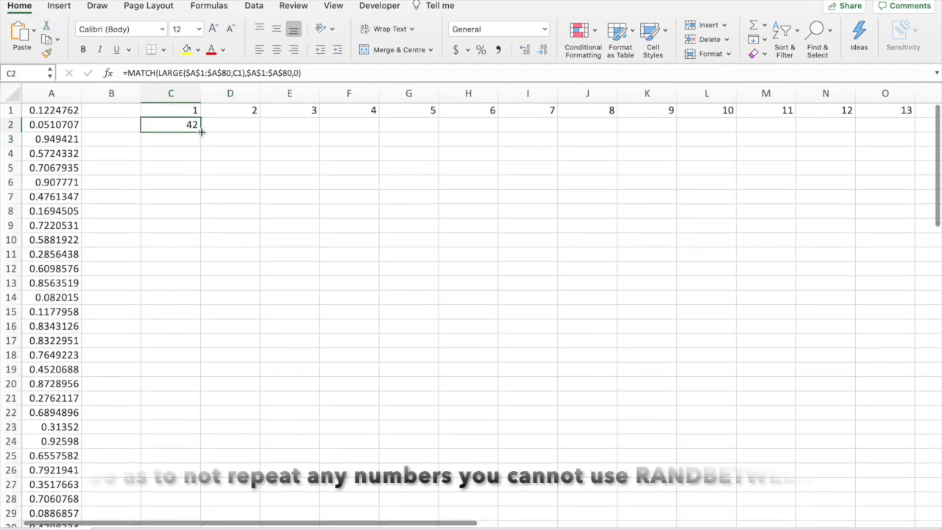
drag(201, 132, 888, 131)
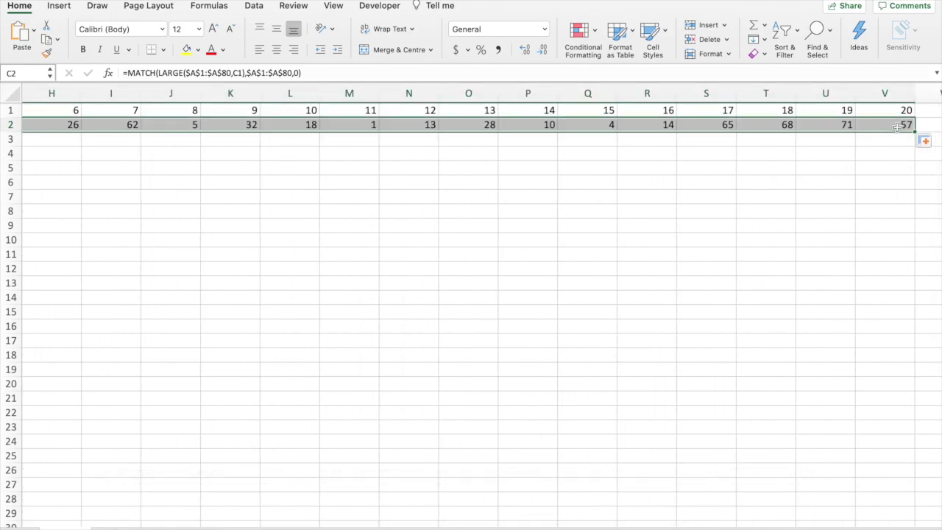
click(886, 143)
scroll(549, 175, left, 10)
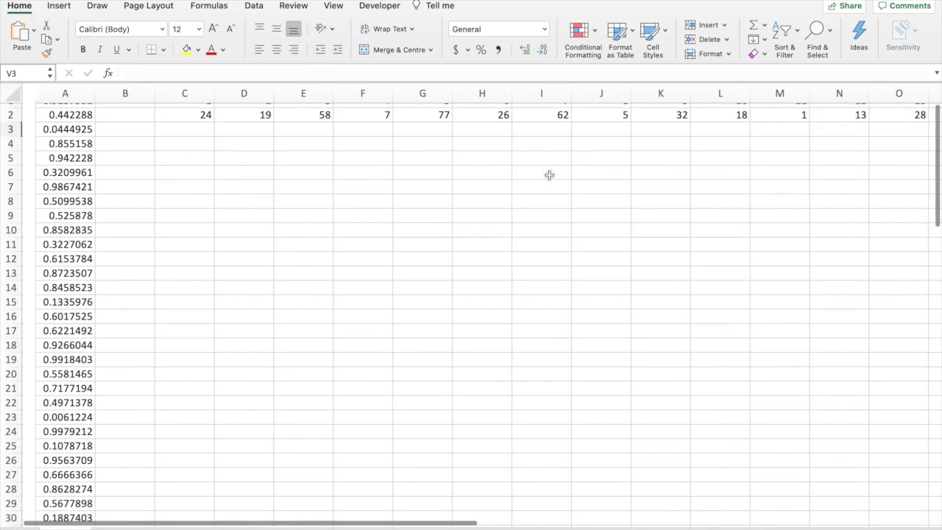
scroll(331, 183, up, 1)
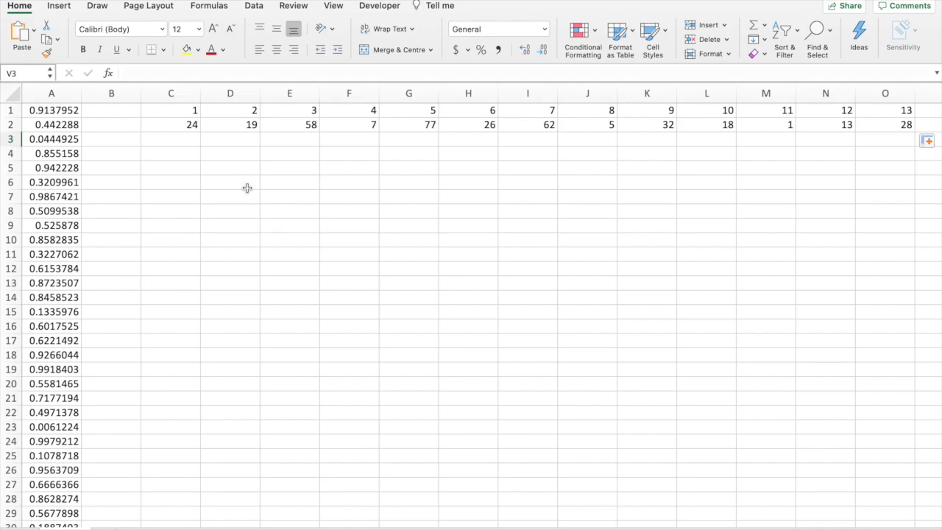
Enter 1 in C5 and 2 in D5, and extend the series across to 10 in L5
click(186, 171)
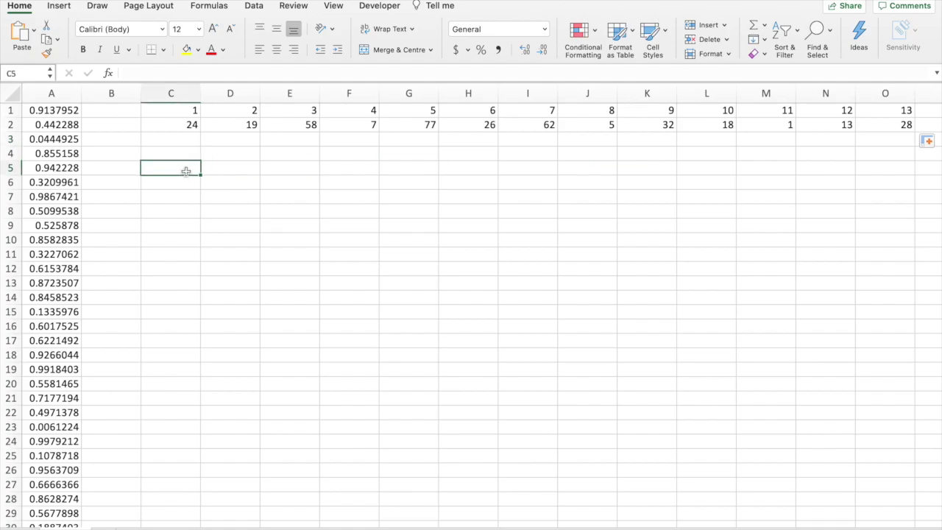
text(1)
key(Tab)
text(2)
key(Tab)
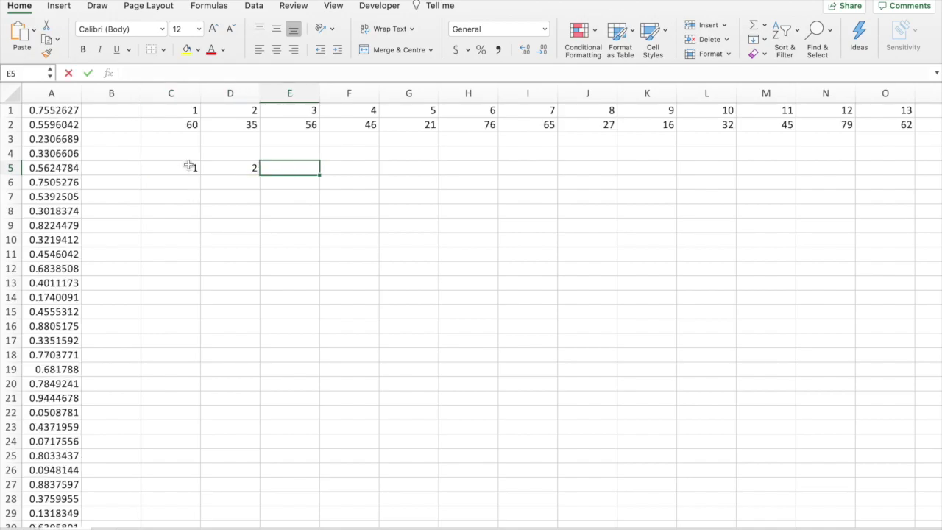
drag(189, 165, 711, 173)
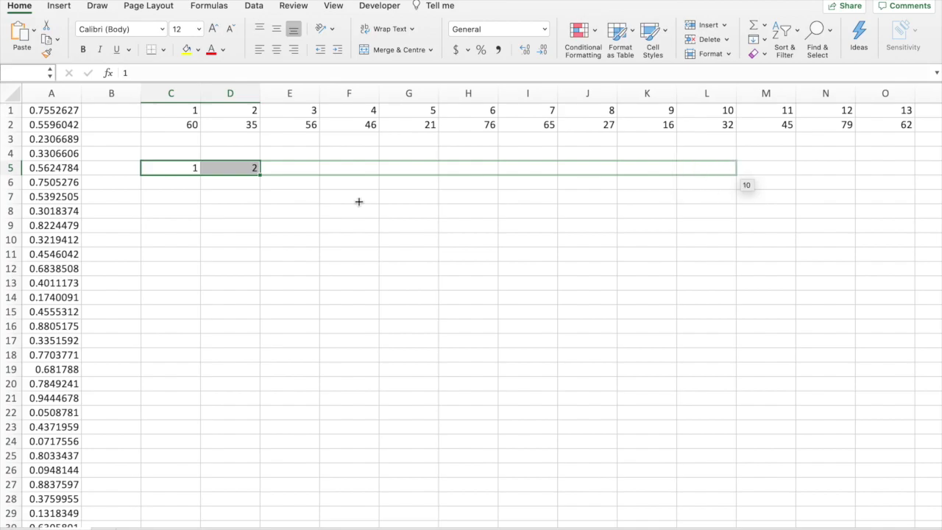
Enter 11 in C6 and 12 in D6, and extend the series across to 20 in L6
click(177, 184)
text(11)
key(Tab)
text(12)
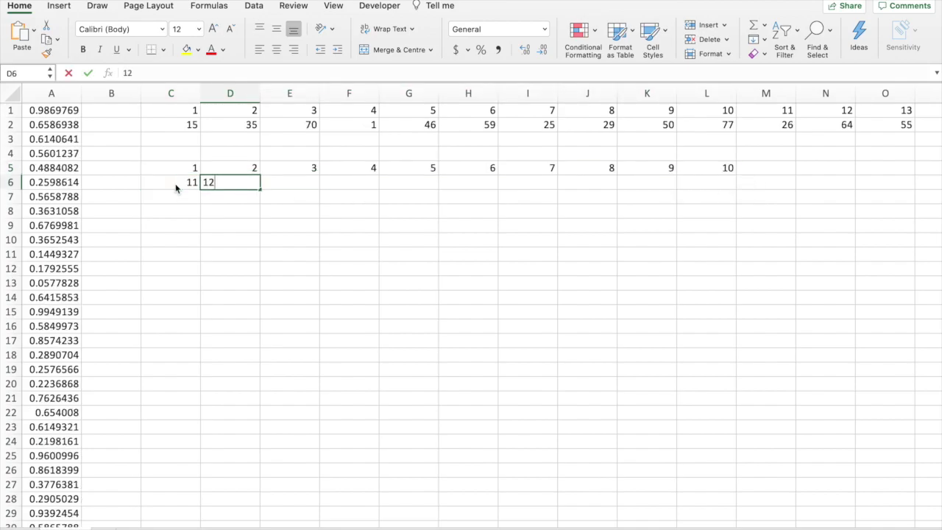
key(Tab)
drag(195, 184, 736, 186)
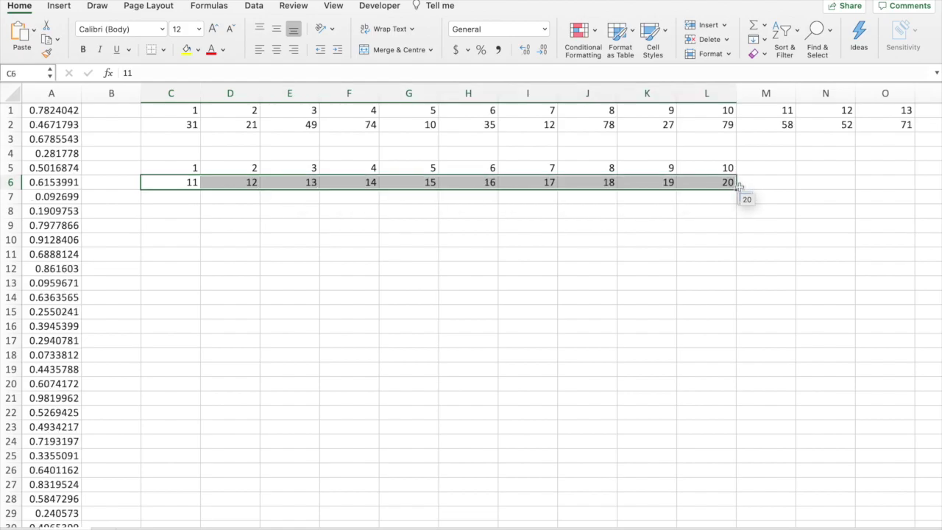
Extend the number rows C5:L6 down through row 12 to complete the grid up to 80
drag(190, 168, 727, 186)
click(741, 195)
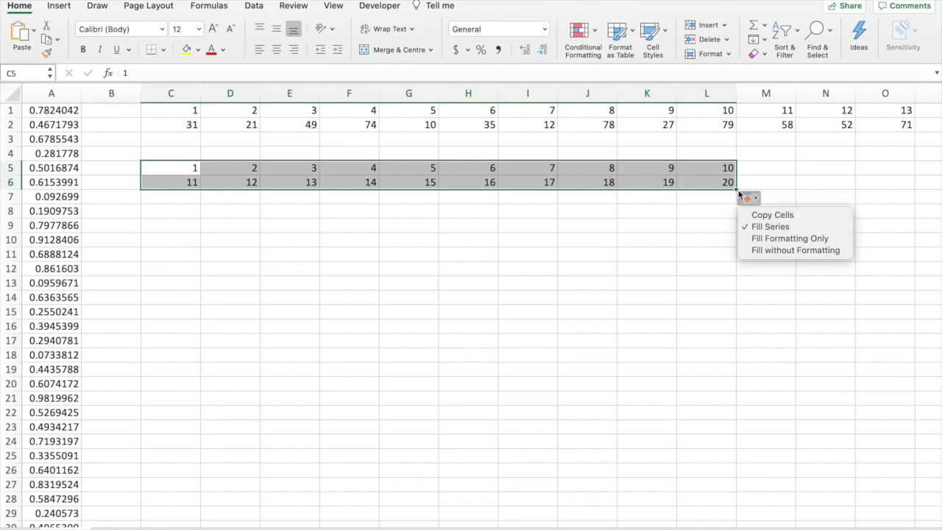
click(744, 196)
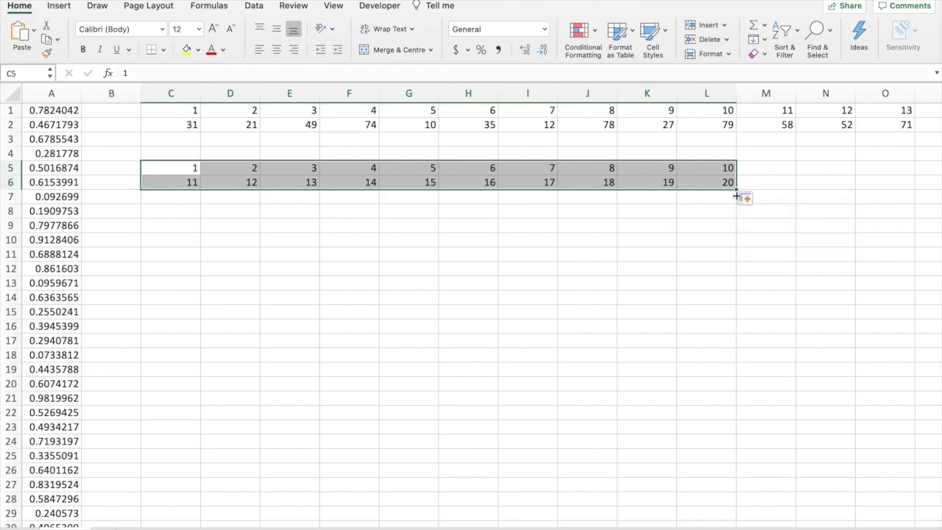
drag(737, 195, 734, 278)
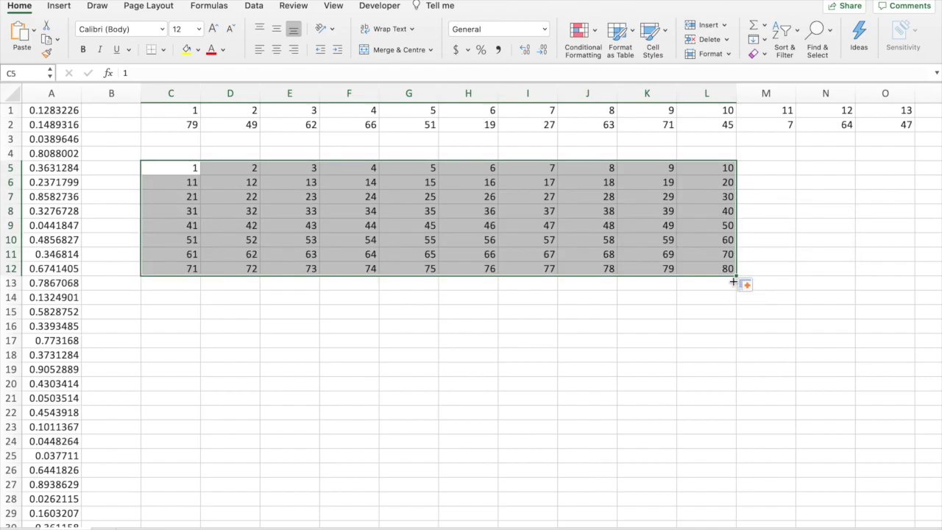
click(530, 329)
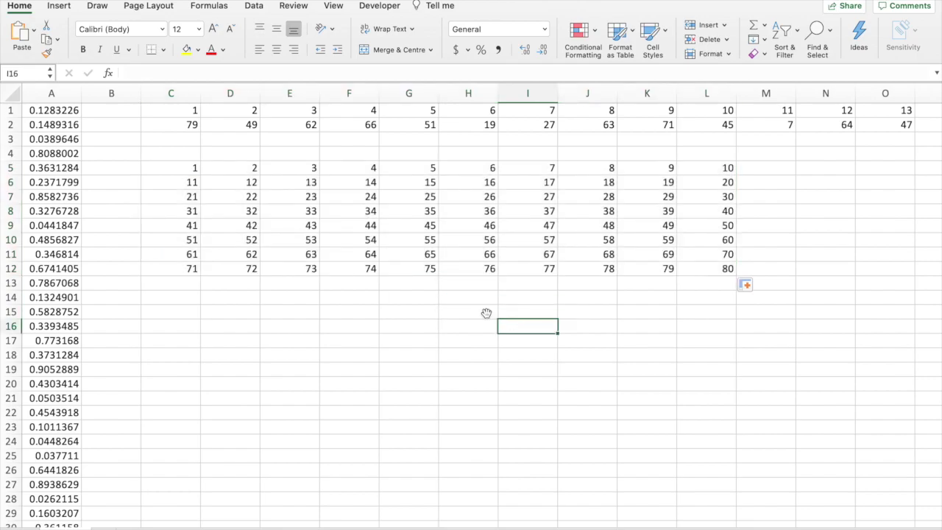
Add a bottom border below C5:L8 to separate numbers 1–40 from 41–80
drag(189, 167, 720, 212)
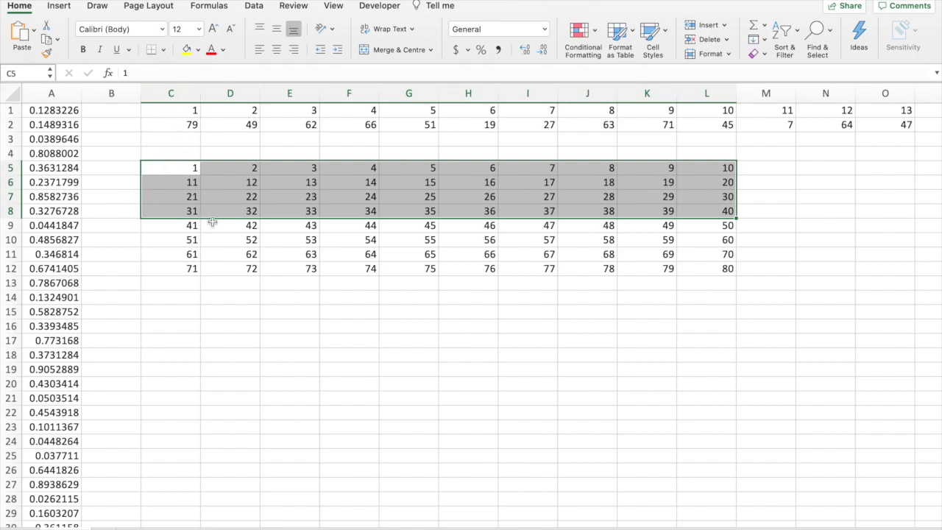
click(228, 269)
click(450, 314)
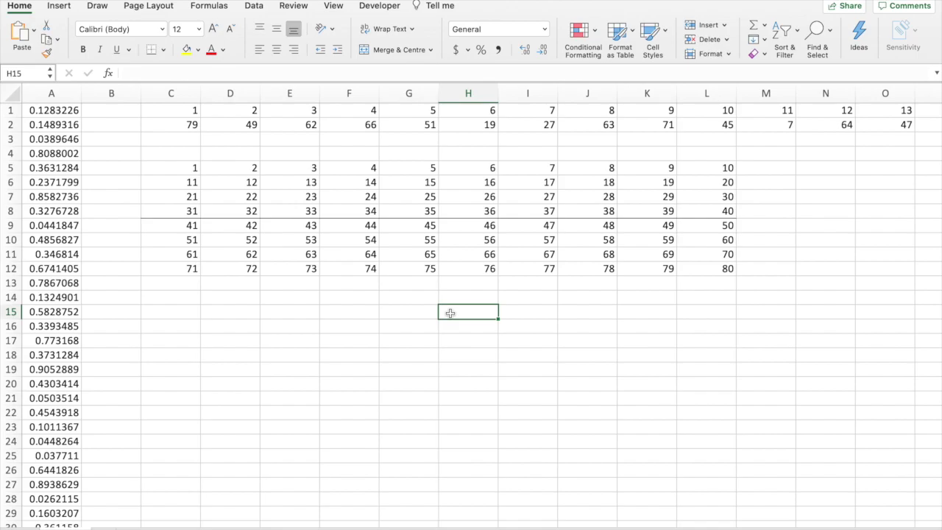
Locate the first two drawn numbers from C2 and D2 in the 1–80 grid
click(192, 122)
click(228, 127)
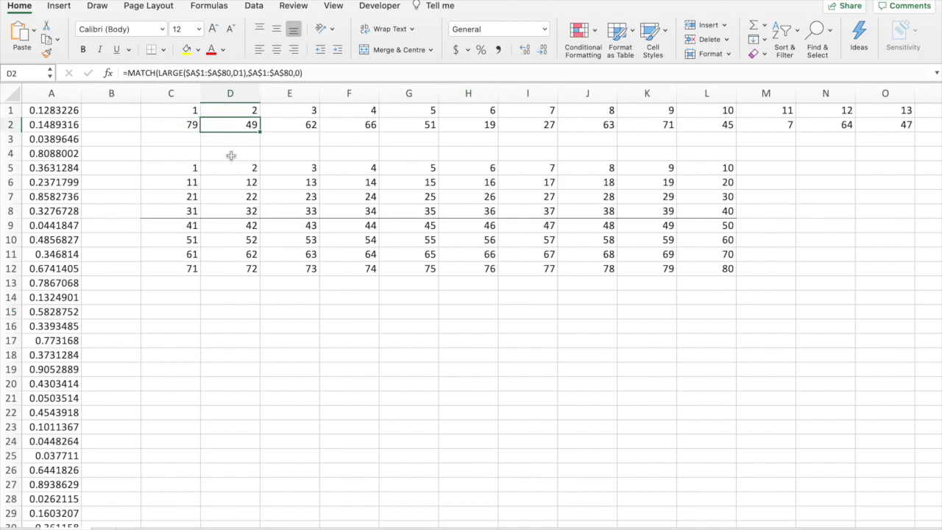
click(178, 125)
click(650, 272)
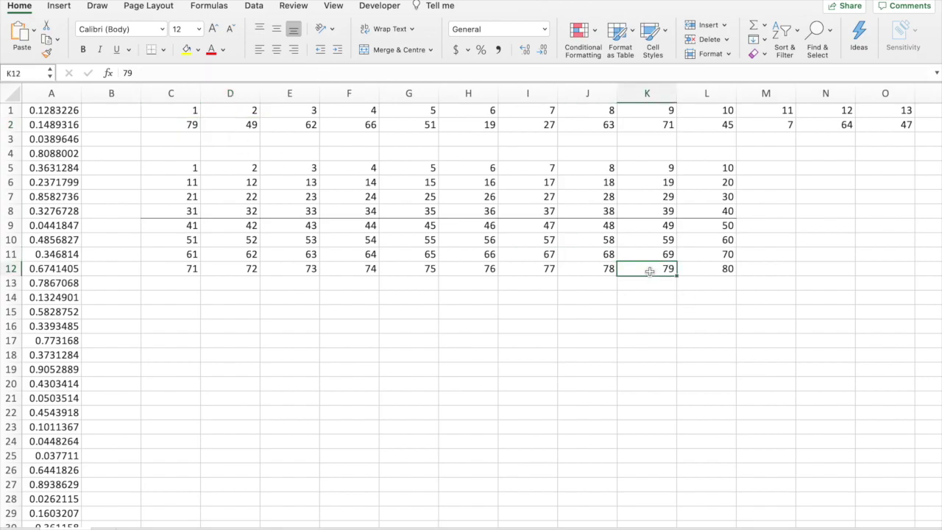
click(661, 233)
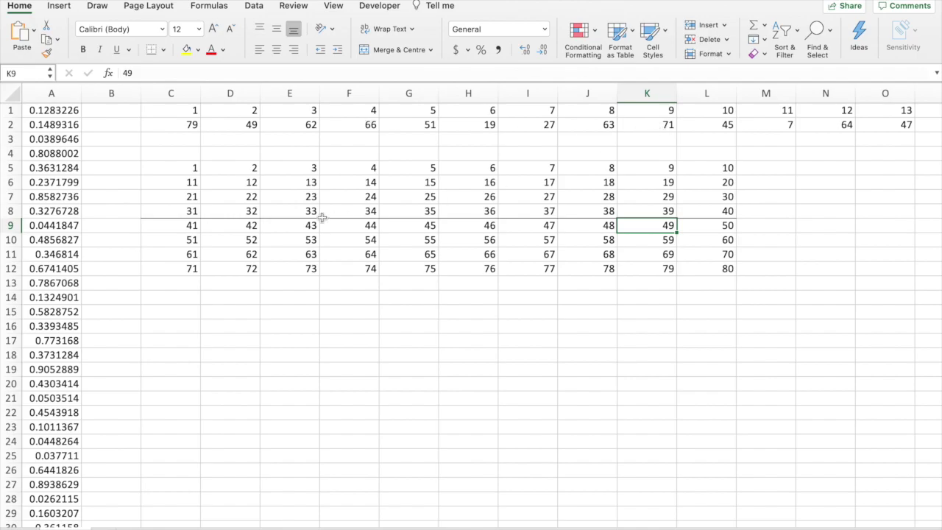
click(193, 295)
scroll(246, 133, right, 3)
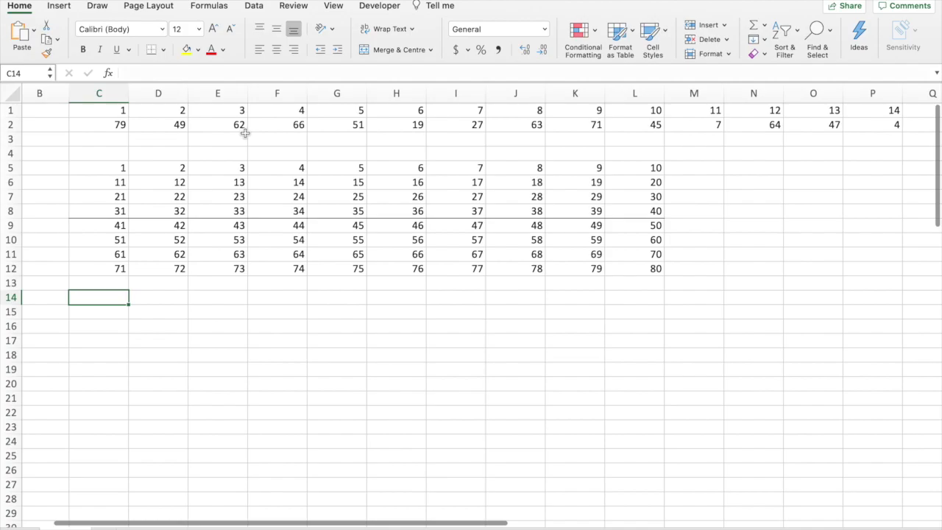
drag(86, 124, 938, 127)
scroll(853, 195, right, 5)
scroll(852, 195, right, 2)
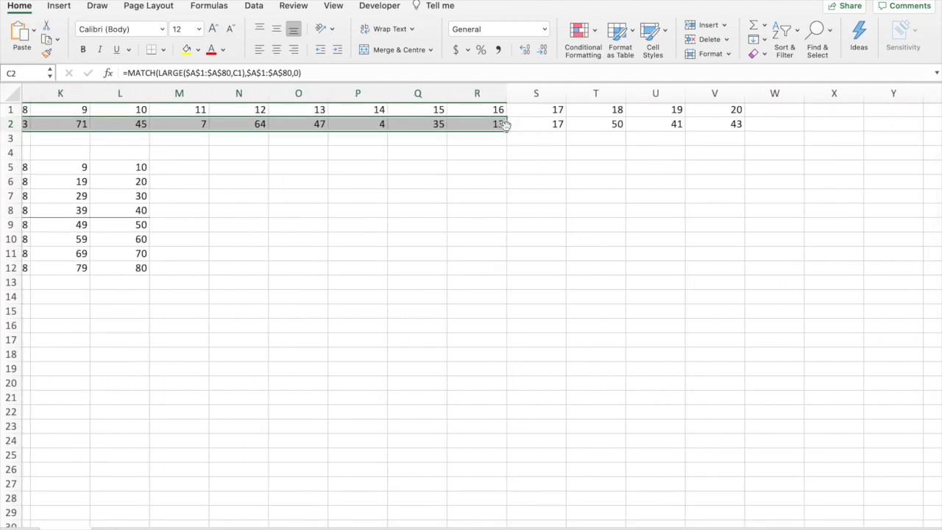
drag(502, 127, 723, 127)
click(515, 176)
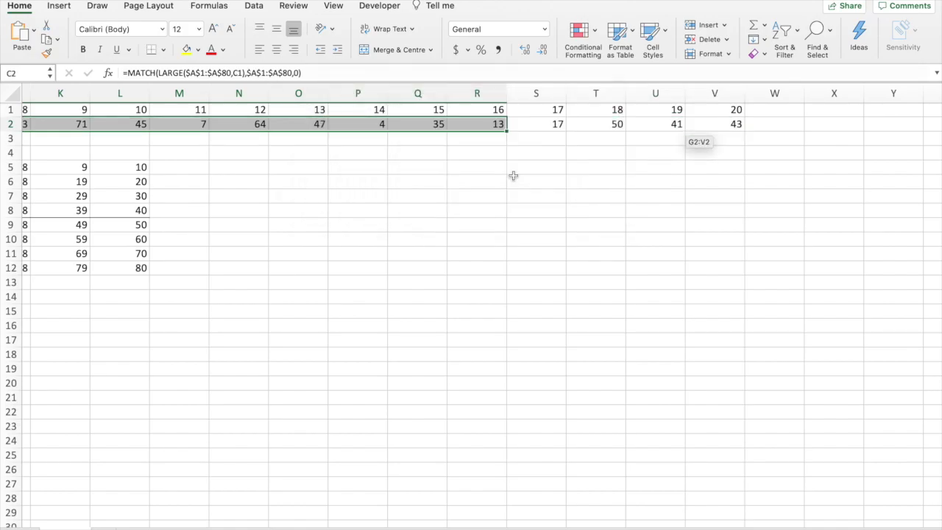
click(442, 238)
scroll(235, 157, left, 5)
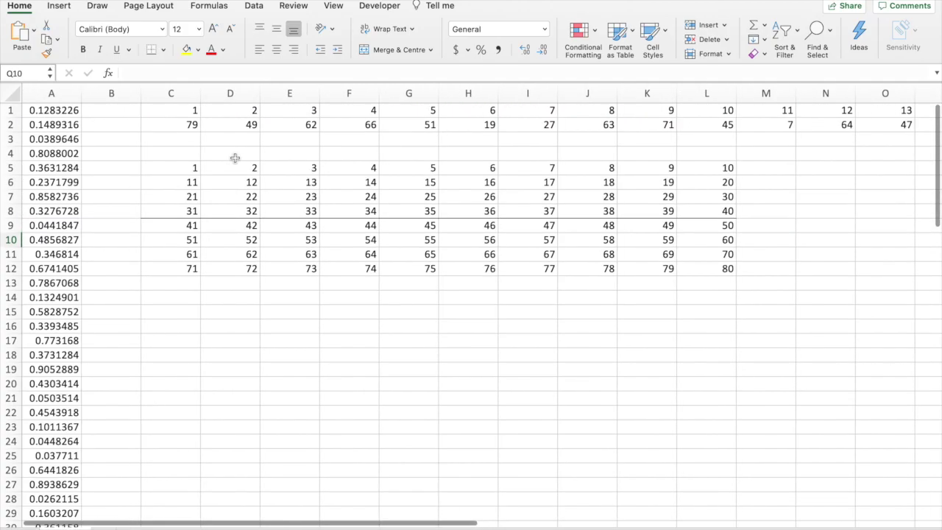
Name the range of drawn numbers C2:V2 "ladz"
drag(184, 123, 890, 124)
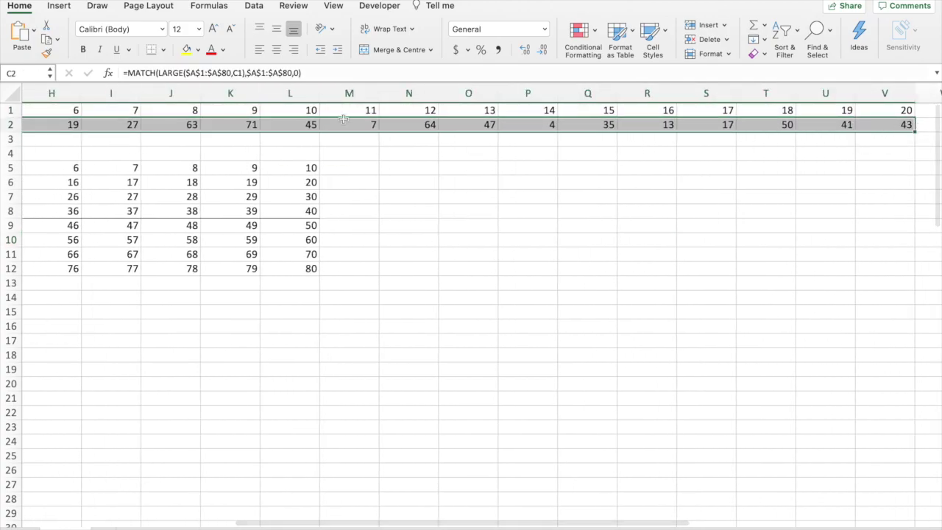
click(32, 71)
text(ladz)
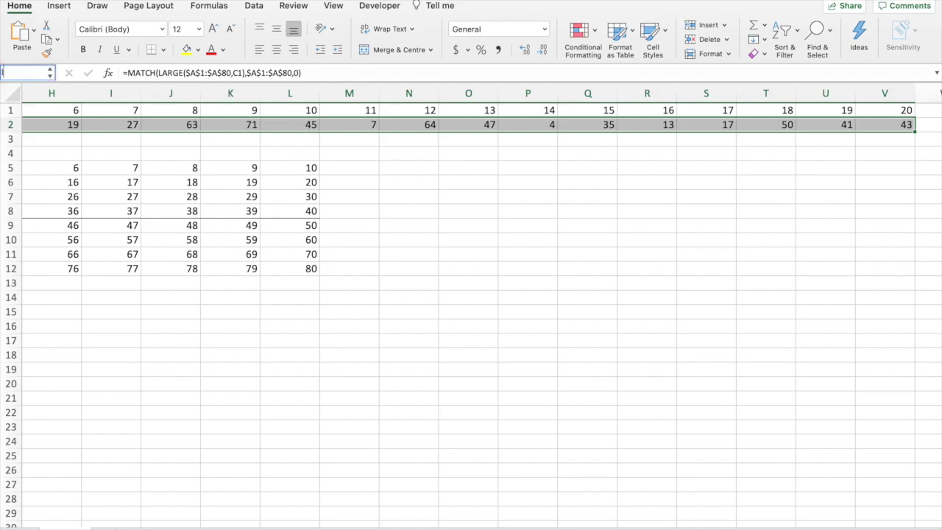
key(Return)
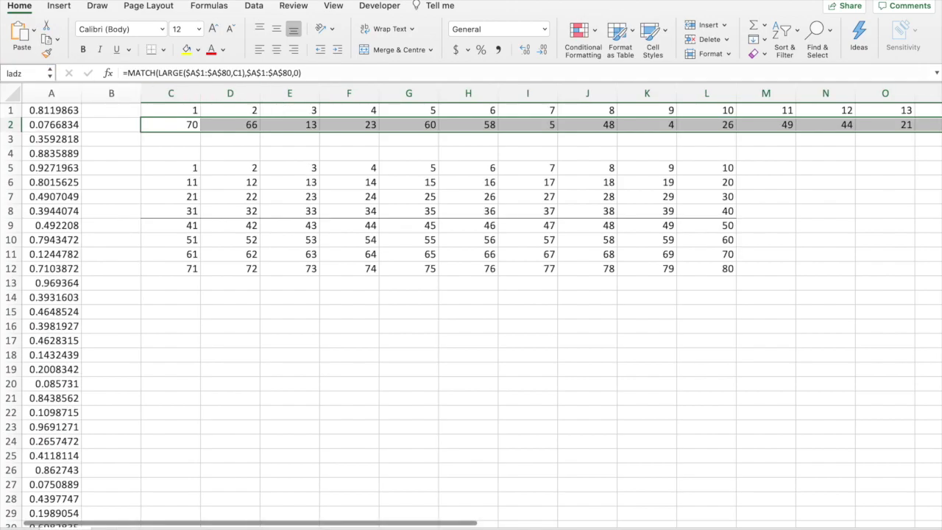
click(195, 285)
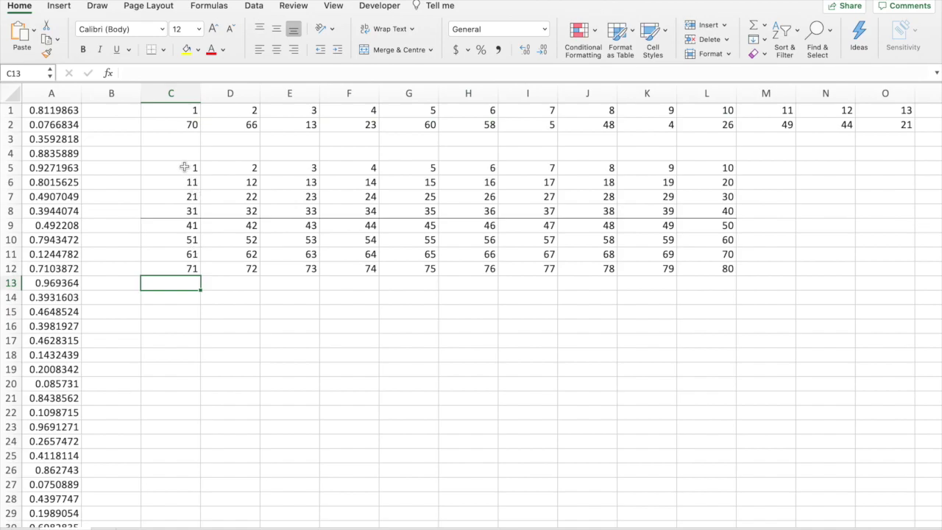
Start a conditional formatting rule for the grid C5:L12 that uses a formula to determine which cells to format
drag(184, 168, 725, 271)
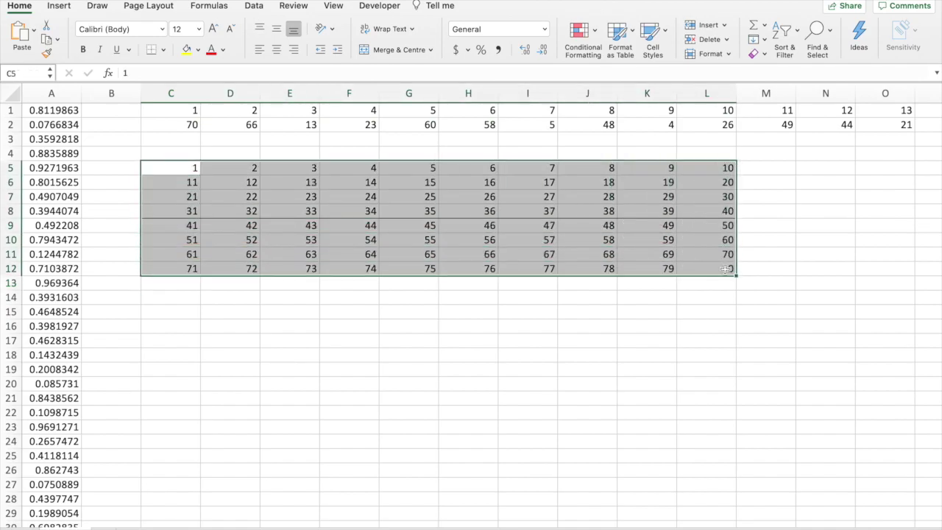
click(597, 39)
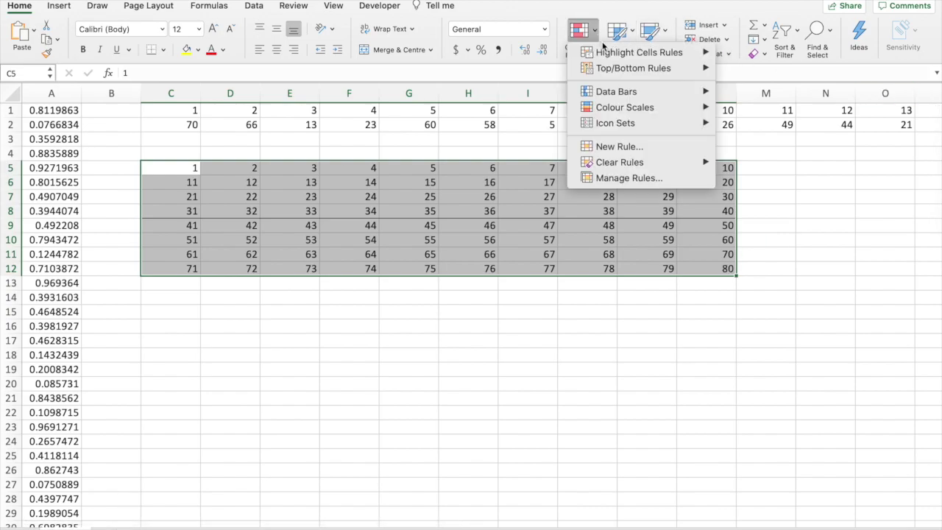
mouse_move(641, 52)
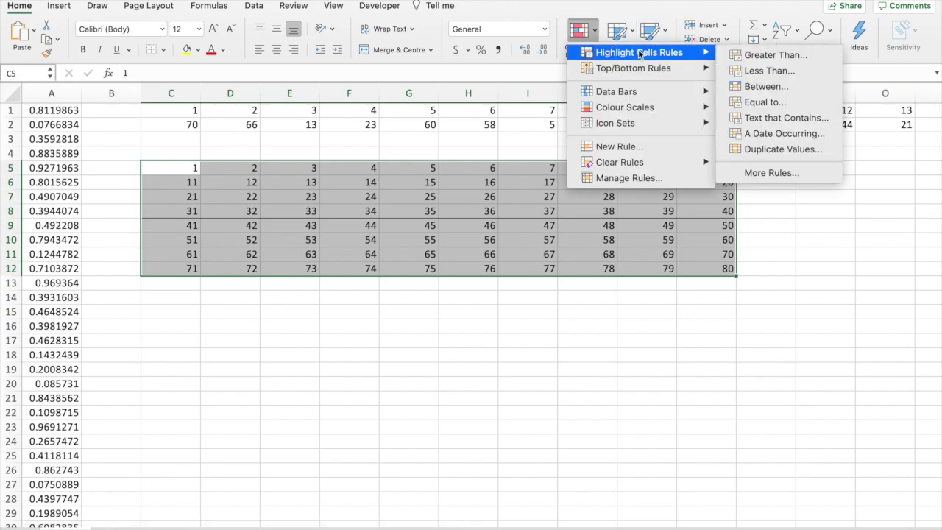
click(769, 103)
click(464, 148)
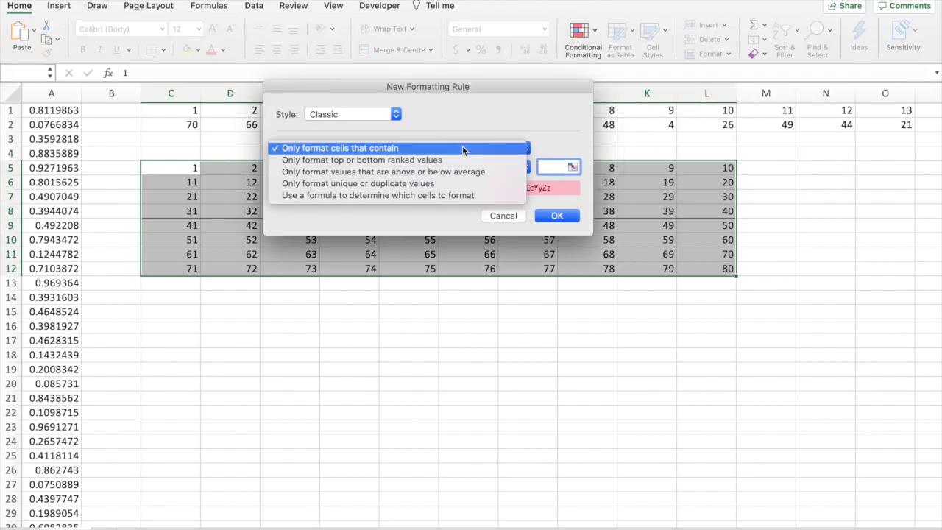
click(438, 195)
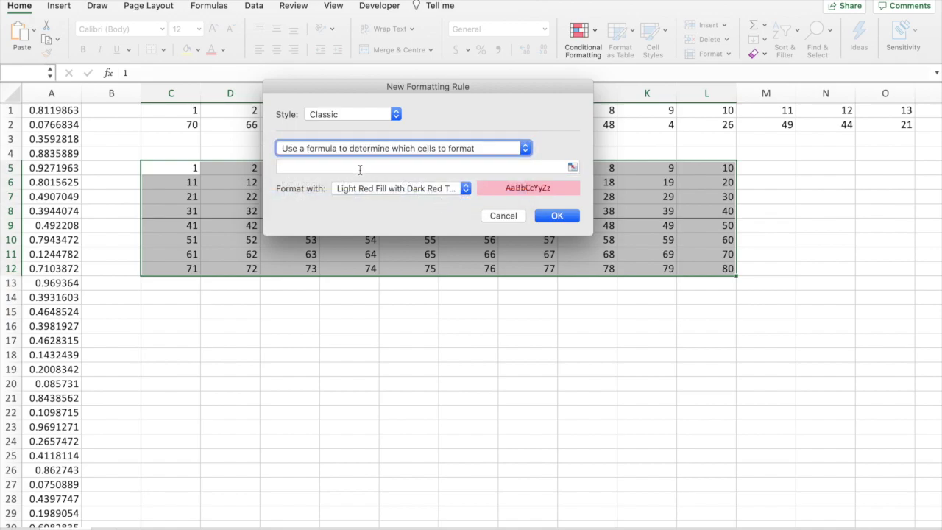
Set the rule formula to =countif(ladz,c5)>0 with Green Fill with Dark Green Text and apply it to the grid
click(360, 167)
text(=)
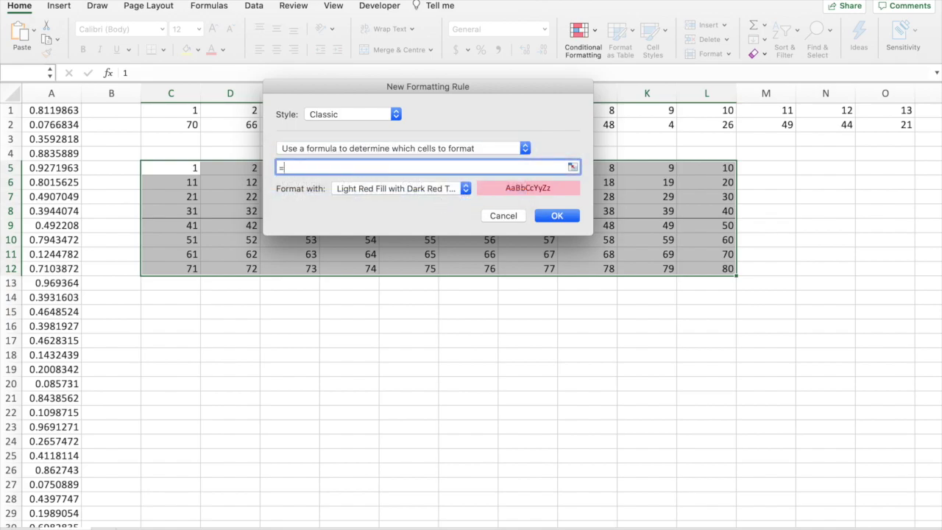
text(countif(ladz,c5)
text()>0)
click(414, 188)
click(404, 212)
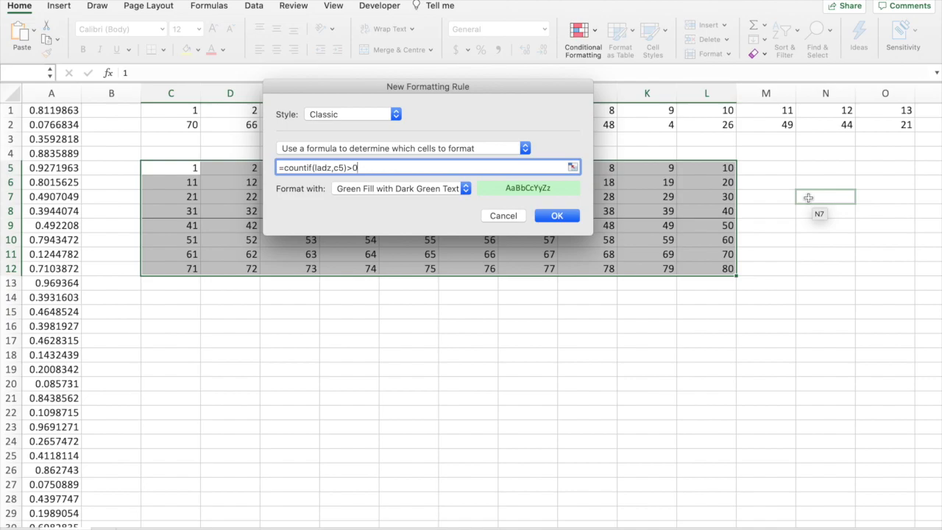
click(560, 216)
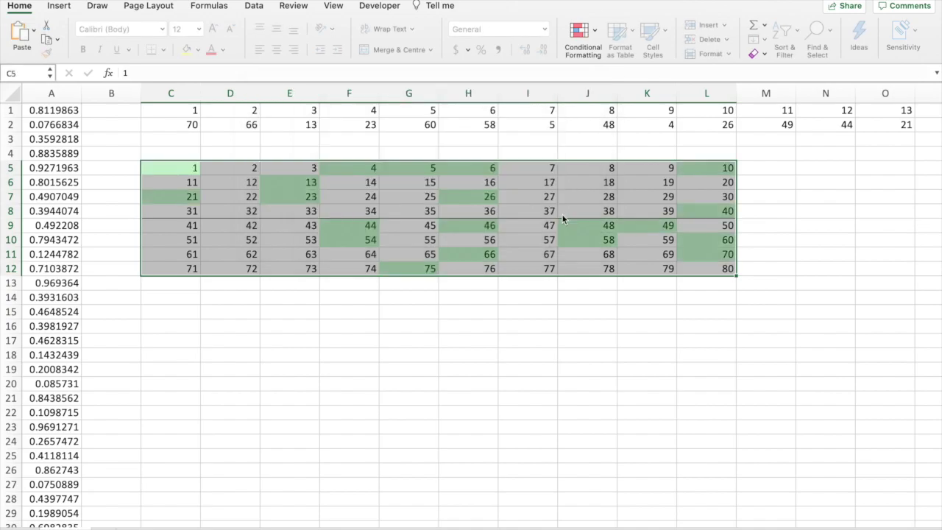
click(498, 332)
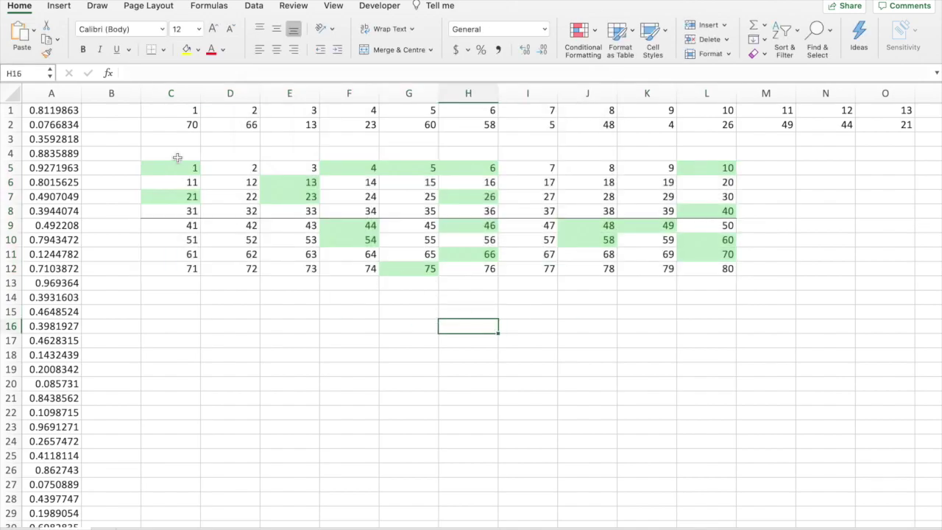
Check the drawn numbers in row 2 against the highlighted grid cells, matching C2, D2 and E2 with their grid positions
click(193, 126)
drag(203, 126, 434, 125)
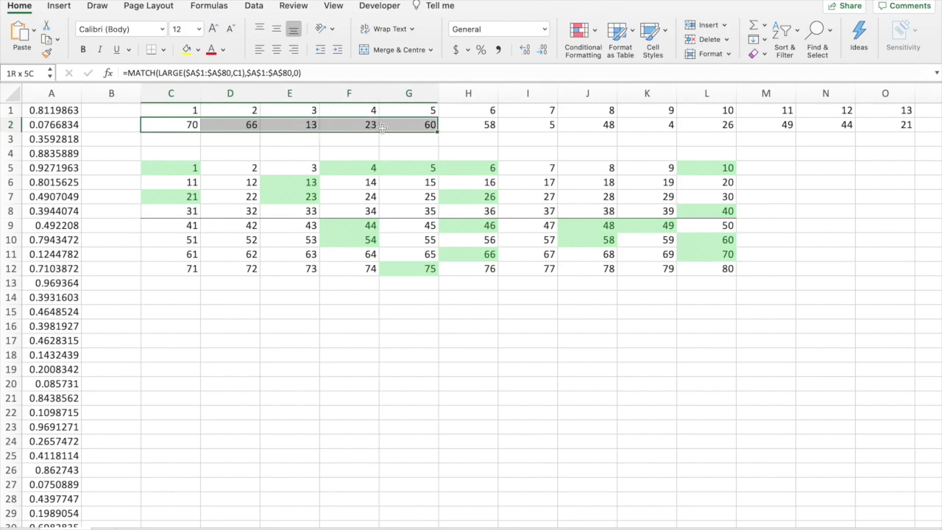
click(292, 151)
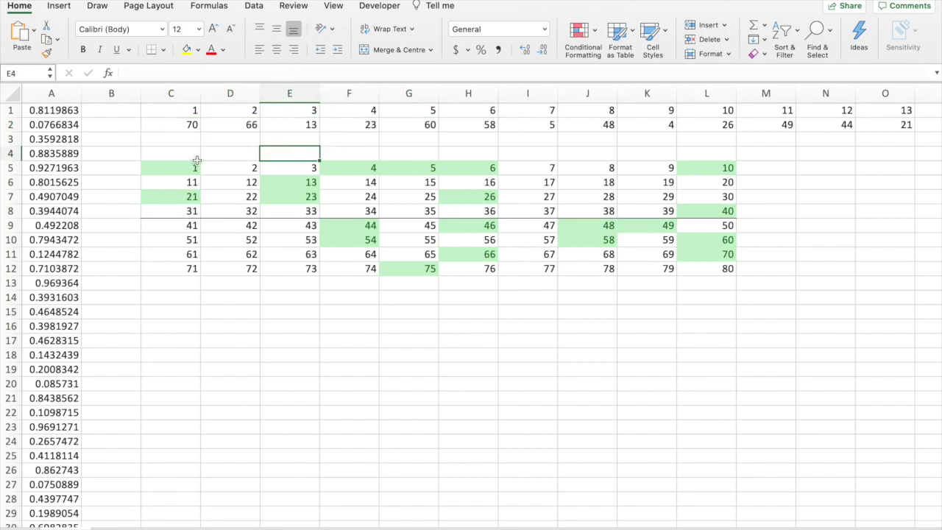
scroll(524, 164, right, 7)
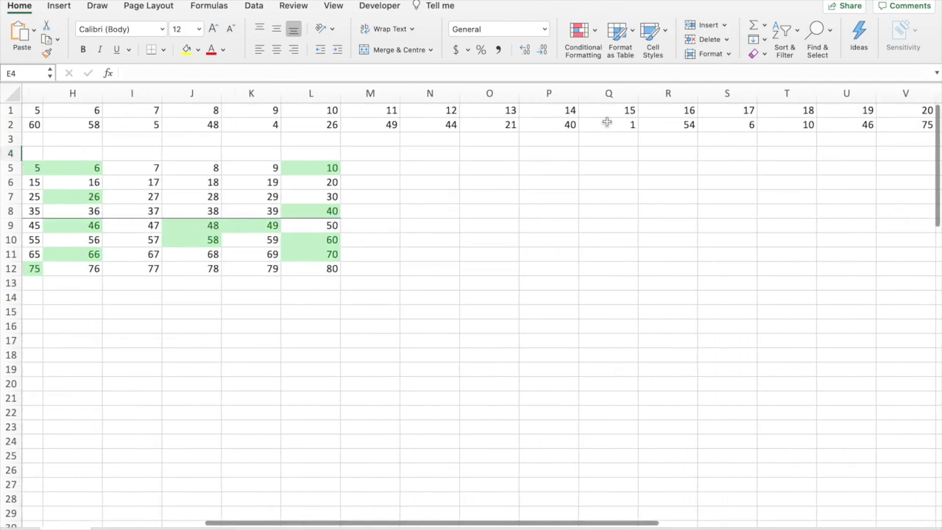
click(606, 124)
scroll(388, 185, left, 7)
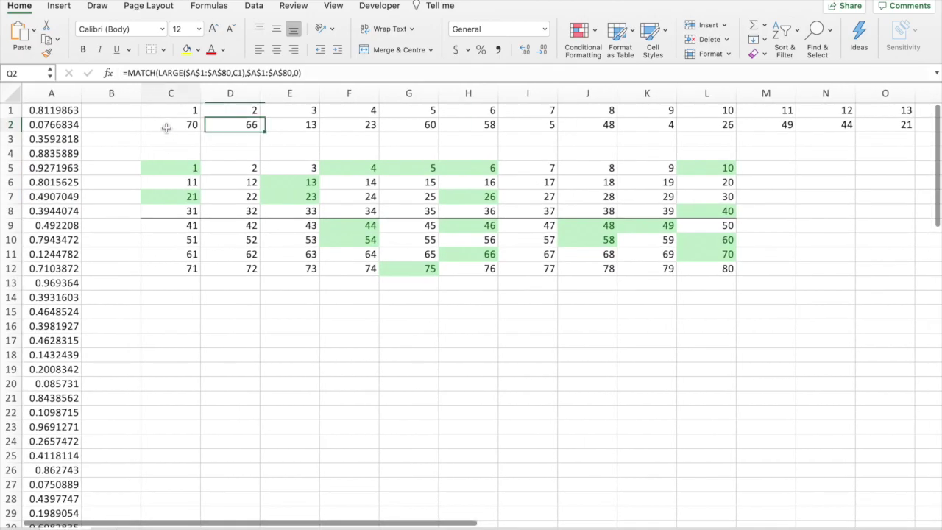
click(168, 125)
click(719, 256)
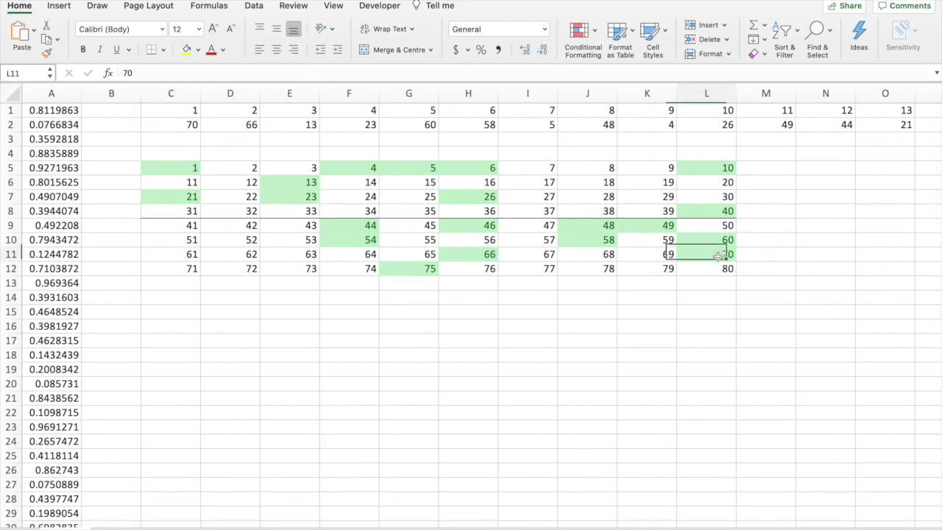
click(246, 127)
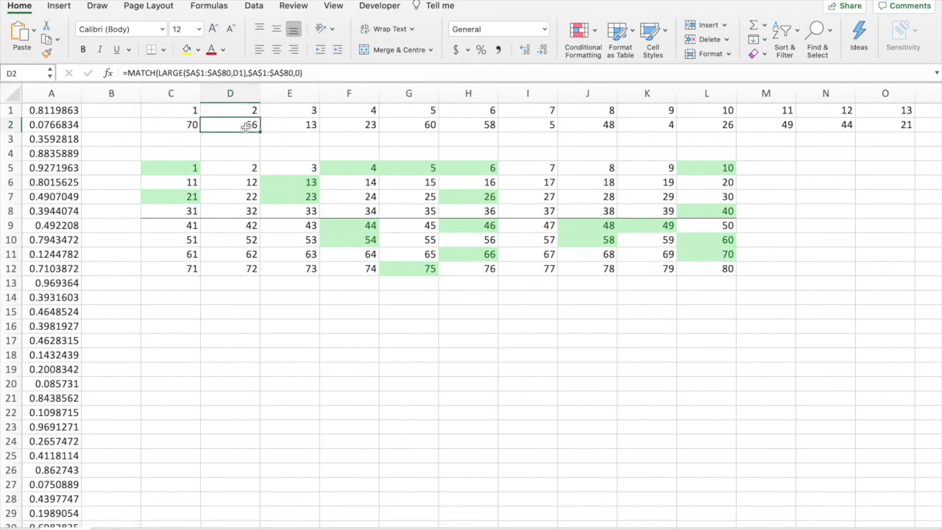
click(471, 260)
click(299, 130)
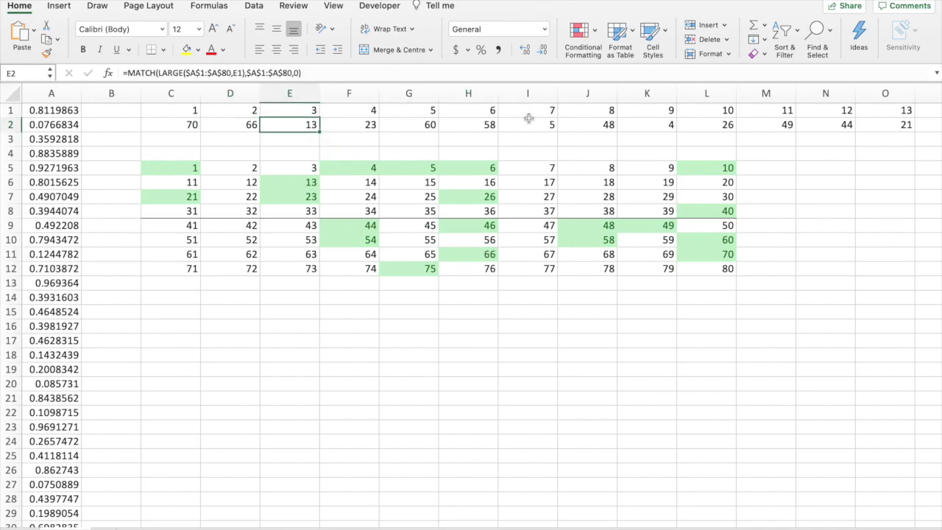
click(281, 184)
Recalculate the sheet several times to test that the grid highlighting follows each new draw
click(313, 335)
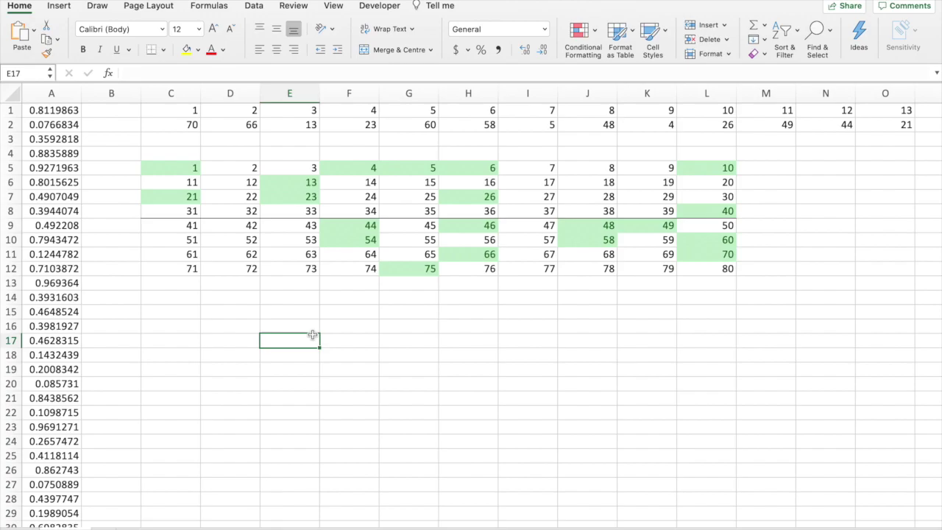
key(F9)
key(F9)
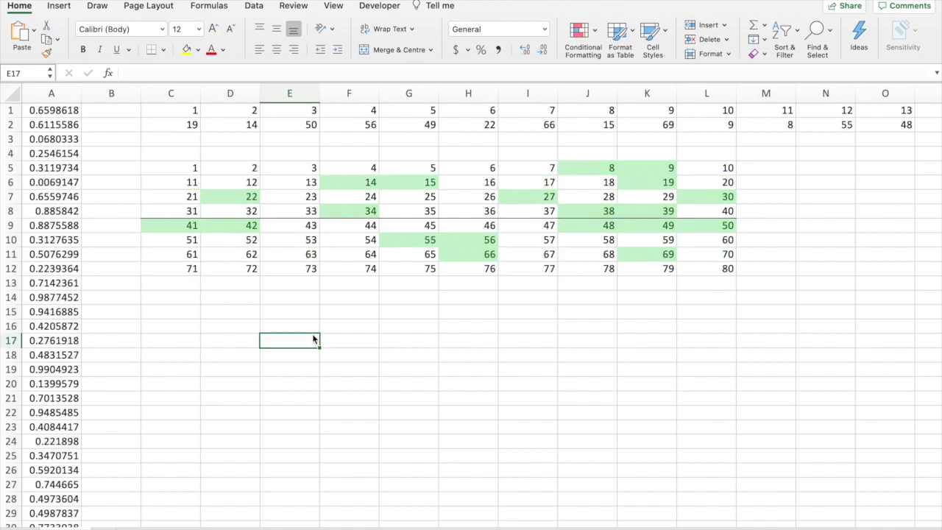
key(F9)
key(F9)
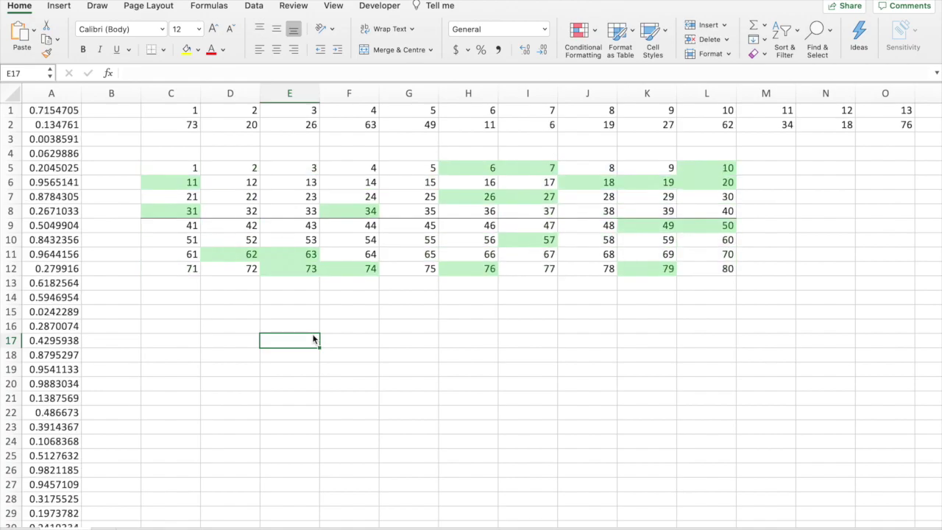
key(F9)
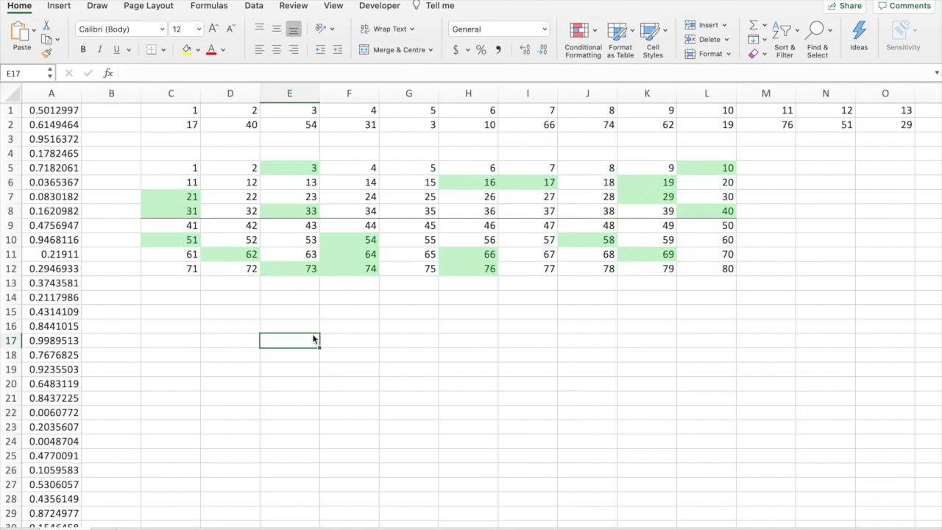
Enter the column labels Heads in F14 and Tails in G14 below the number grid
click(356, 298)
text(Heads)
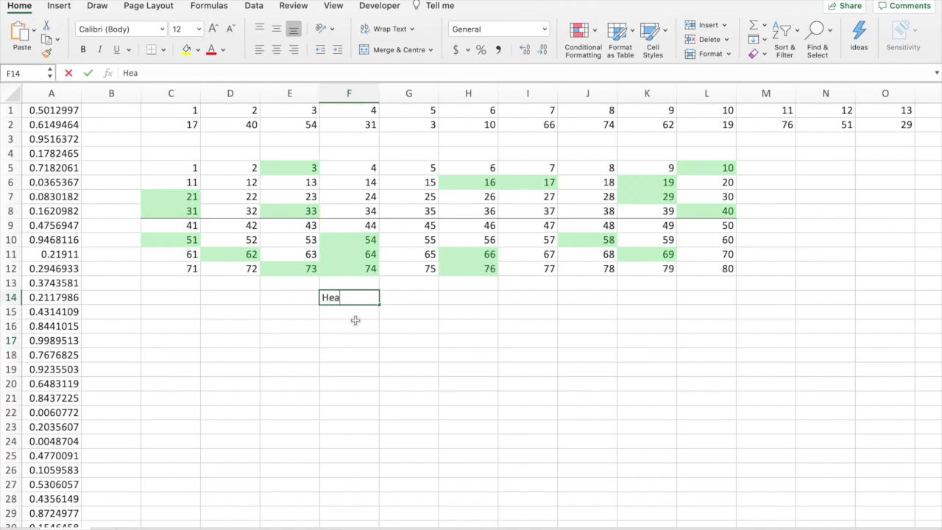
double_click(398, 298)
text(Tails)
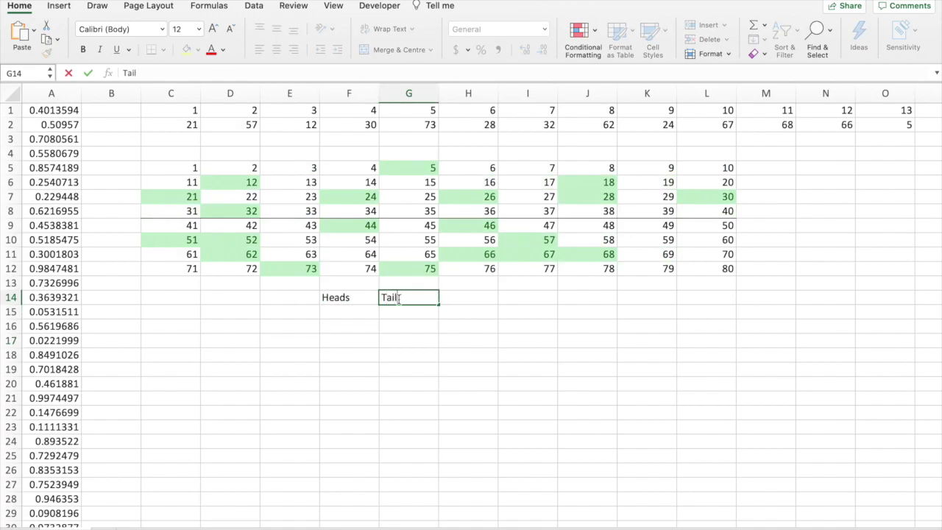
click(345, 309)
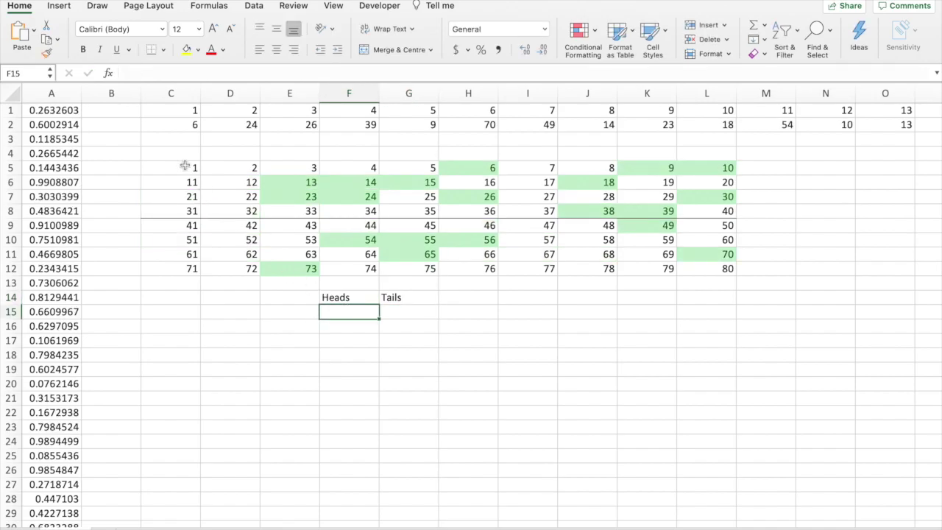
Label the two grid halves with Heads in M6 beside numbers 1–40 and Tails in M10 beside numbers 41–80
drag(185, 168, 708, 207)
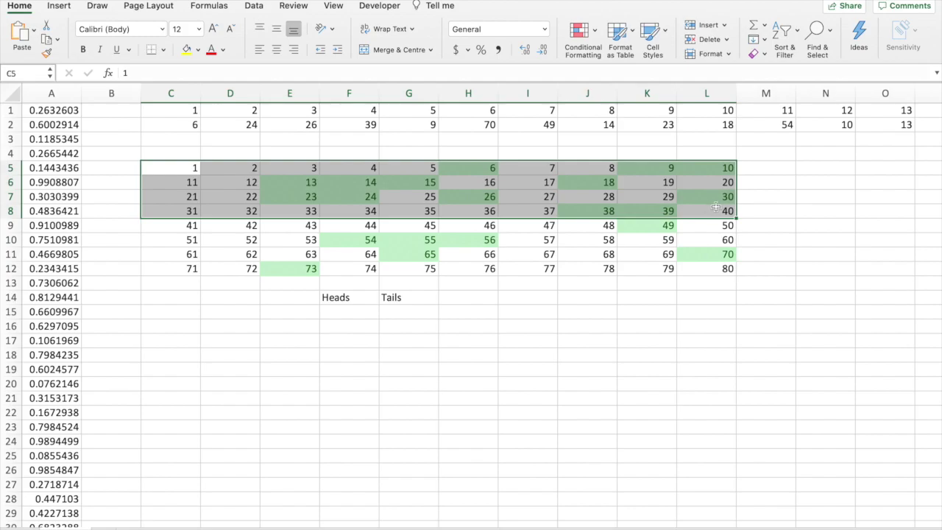
drag(183, 227, 727, 271)
click(760, 185)
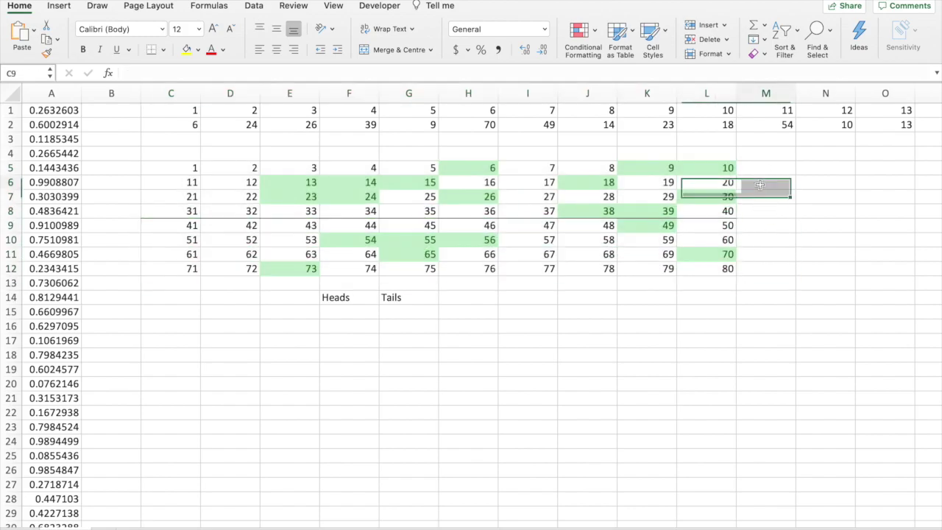
text(Heads)
click(769, 240)
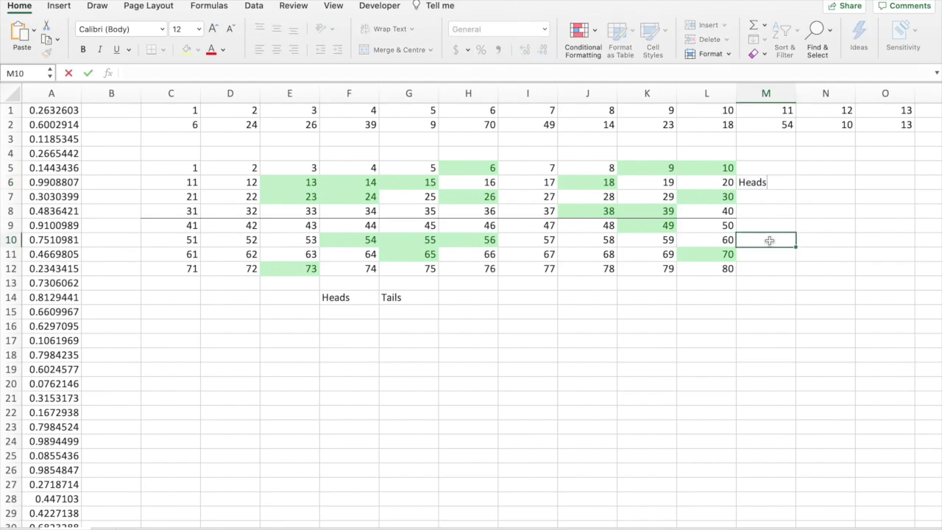
text(Tails)
Count the drawn numbers up to 40 in F15 under Heads with =countif(ladz,"<=40")
click(345, 312)
text(=)
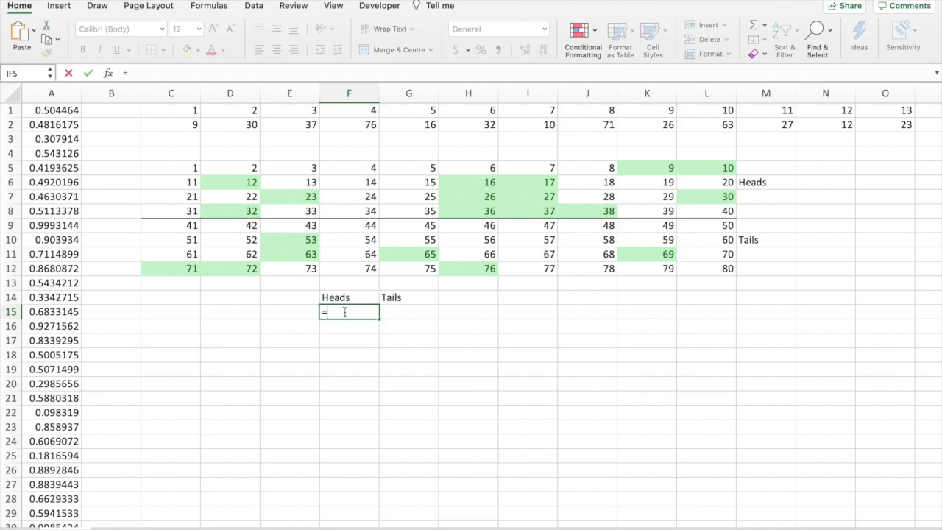
text(countif)
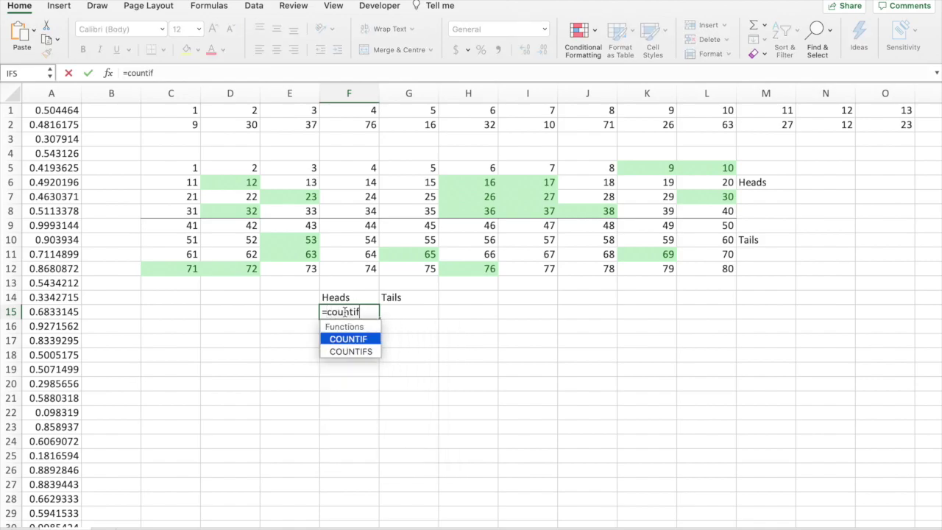
text(()
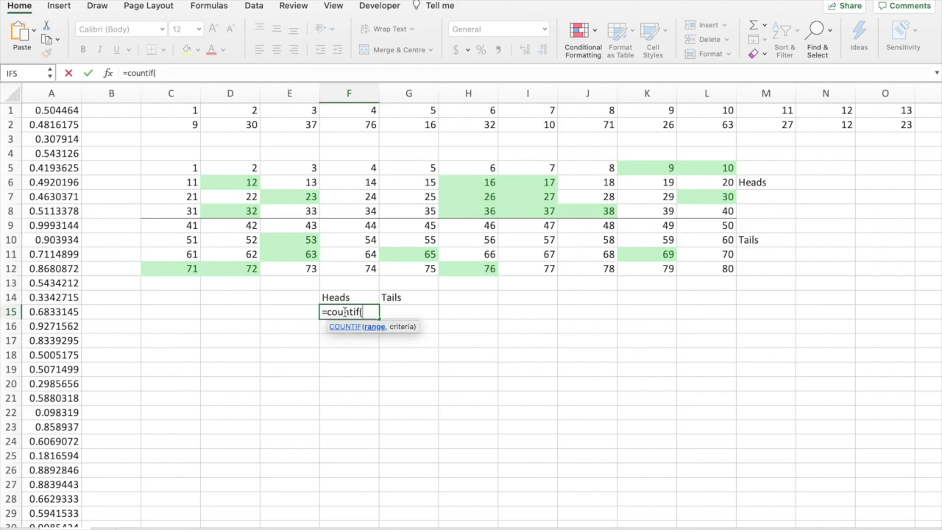
text(lad)
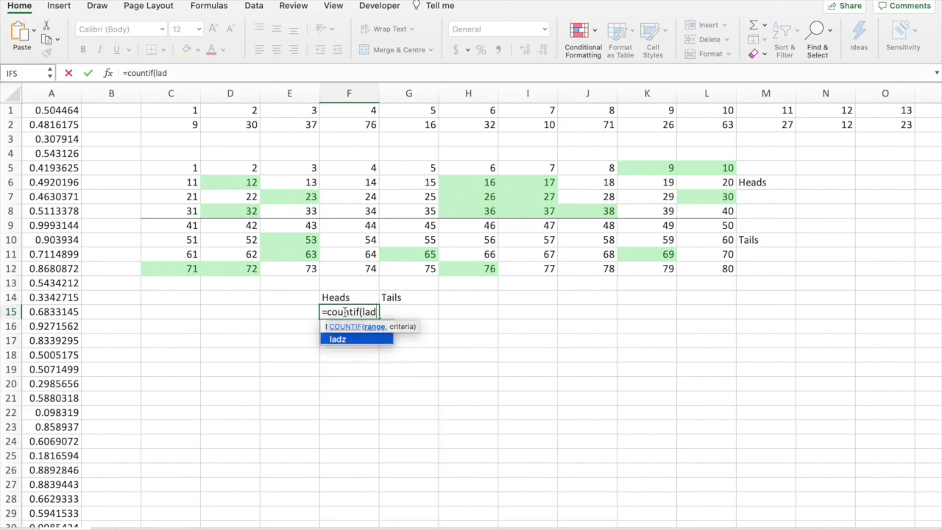
text(z,)
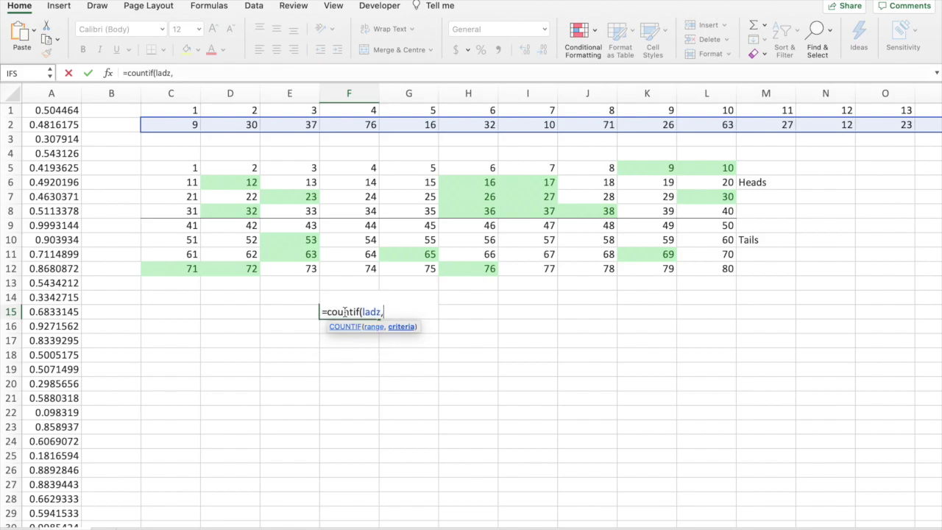
text(")
text(<=40")
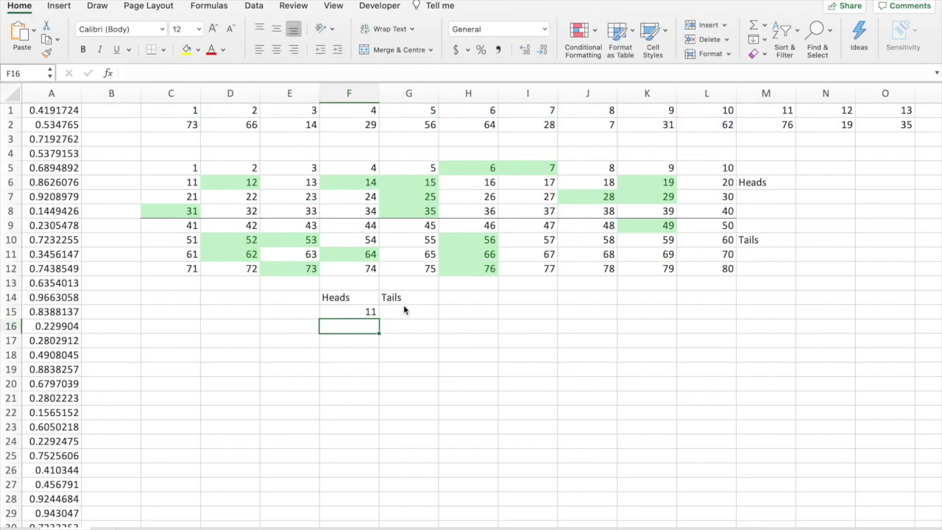
Count the drawn numbers above 40 in G15 under Tails with =countif(ladz,">40")
click(399, 311)
text(=)
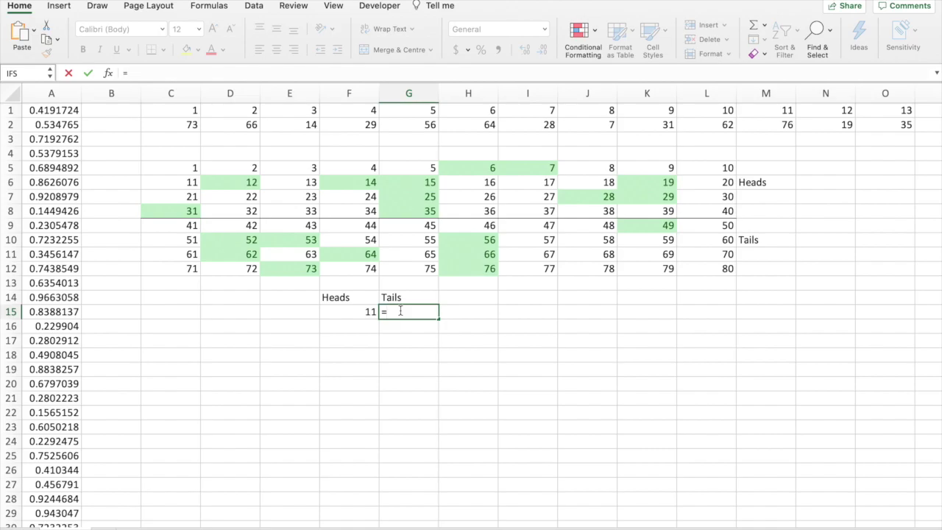
text(countif)
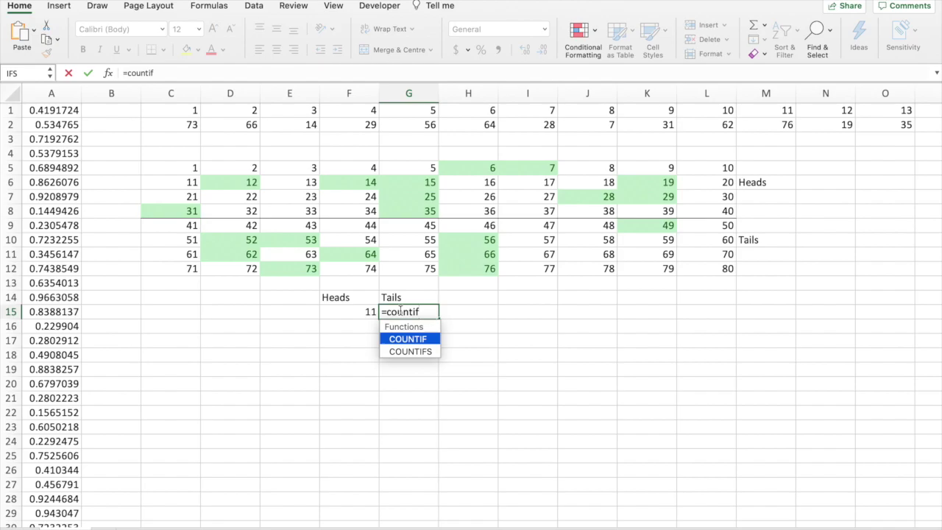
text((la)
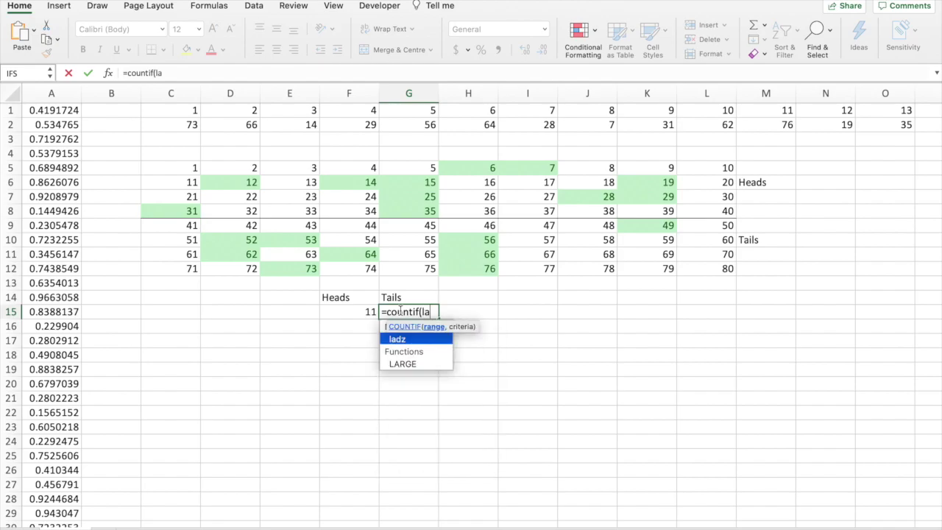
text(dz,)
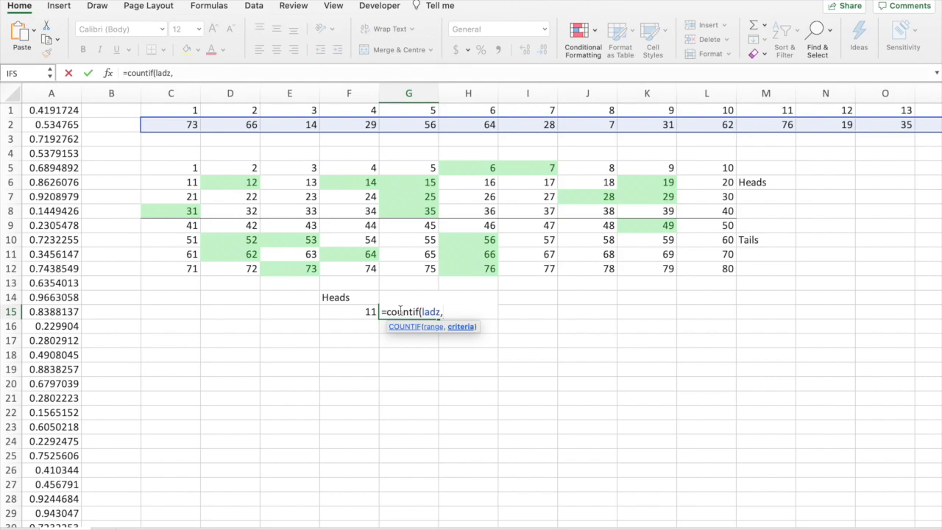
text(">40"))
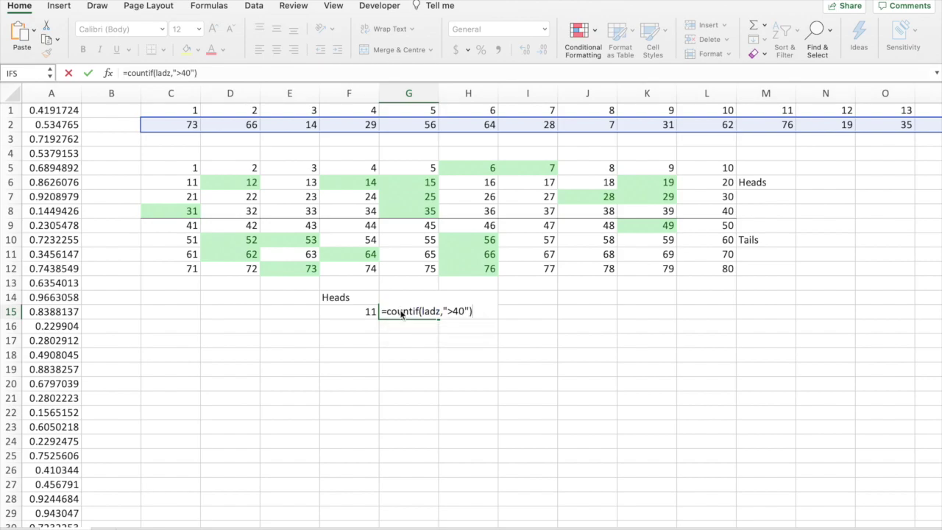
key(Return)
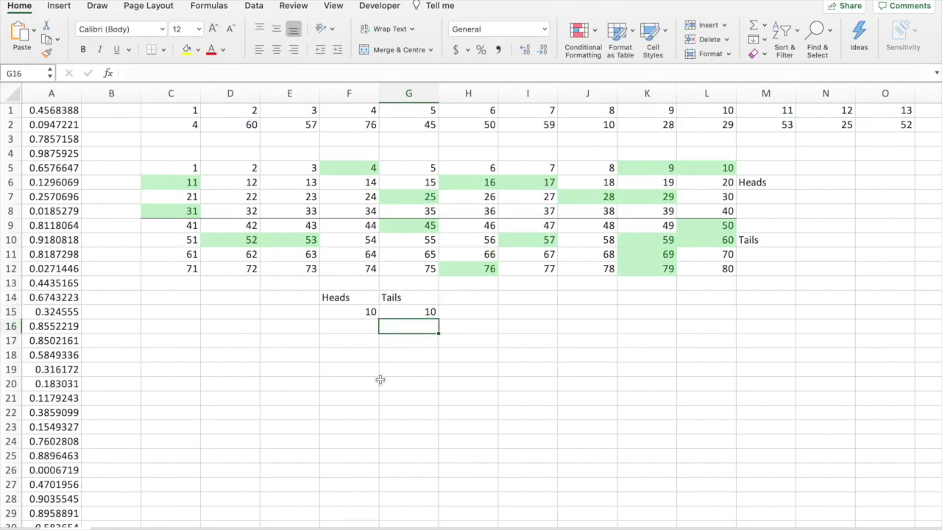
Recalculate the sheet repeatedly to check the Heads and Tails counts against new draws
click(380, 381)
key(F9)
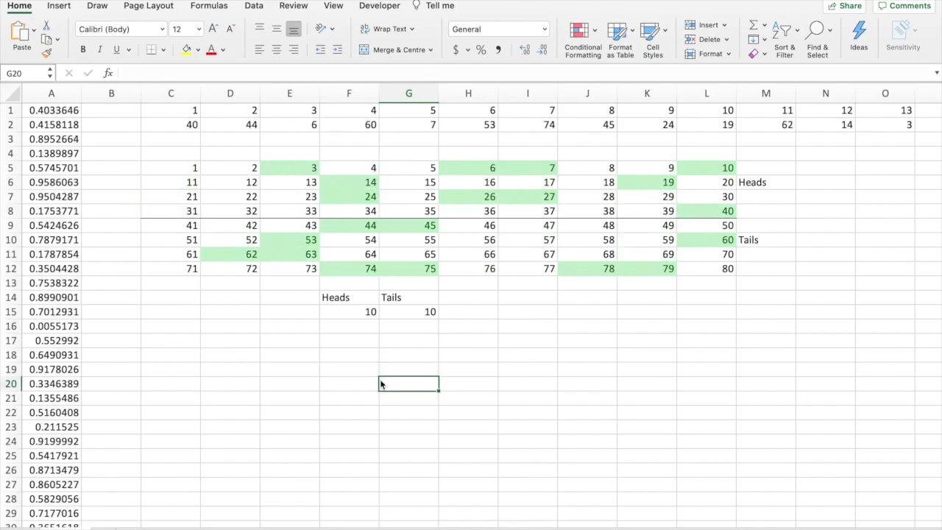
key(F9)
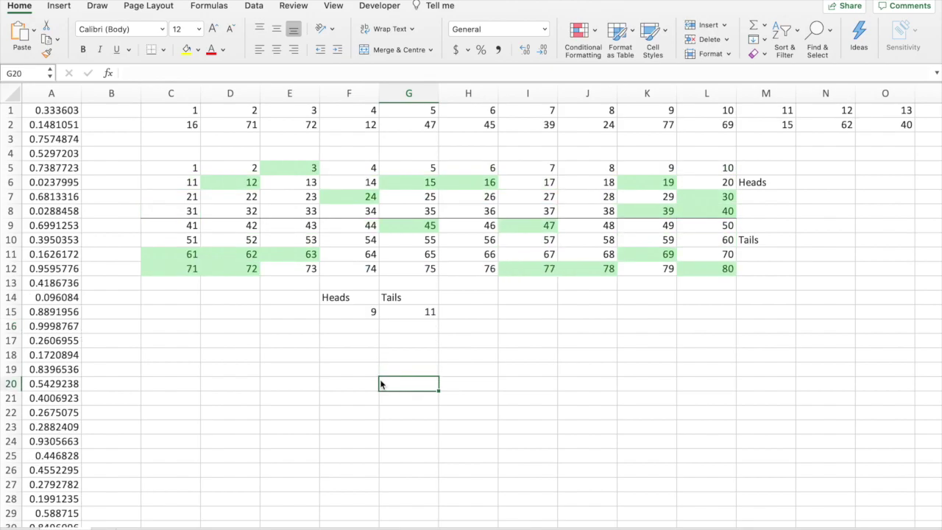
key(F9)
key(F9)
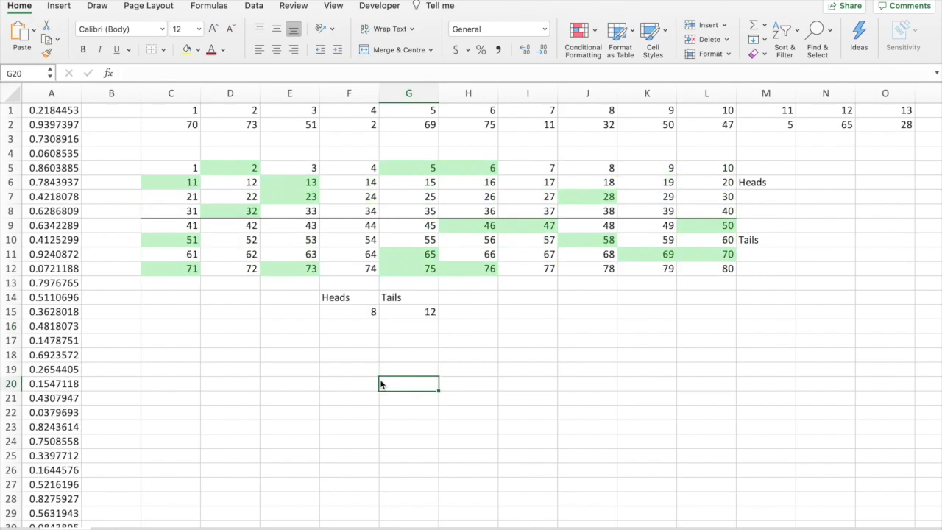
key(F9)
key(F9)
key(F9)
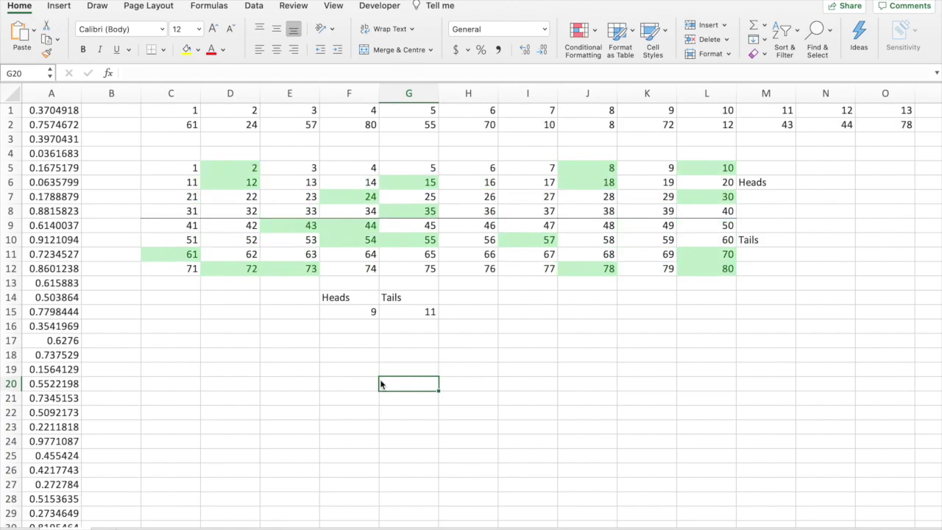
key(F9)
key(F9)
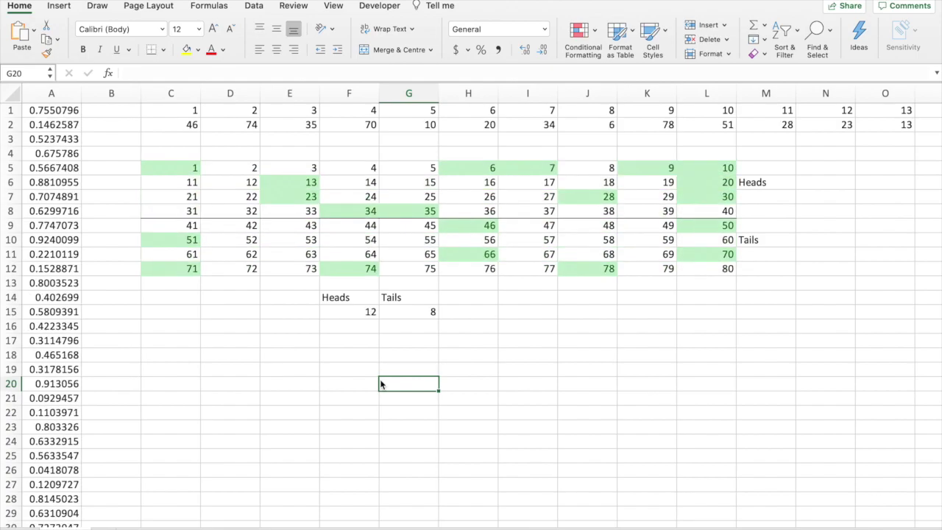
key(F9)
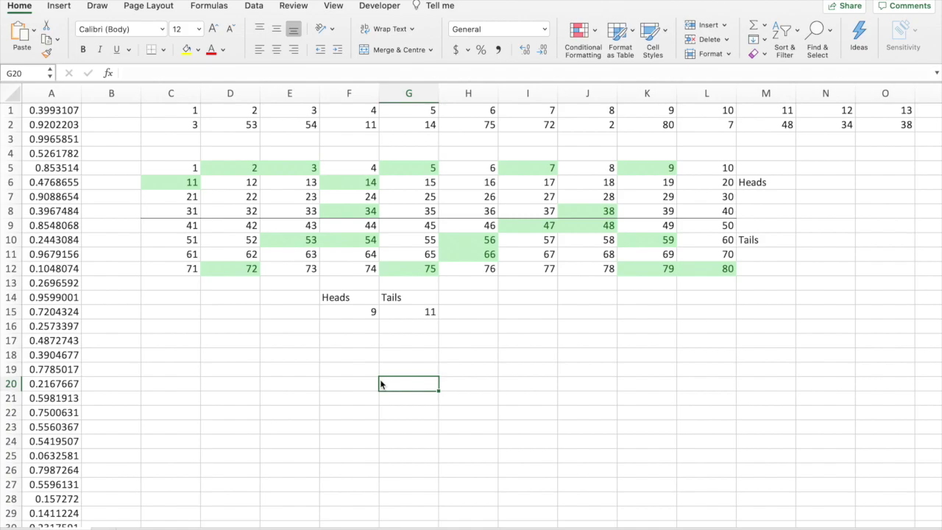